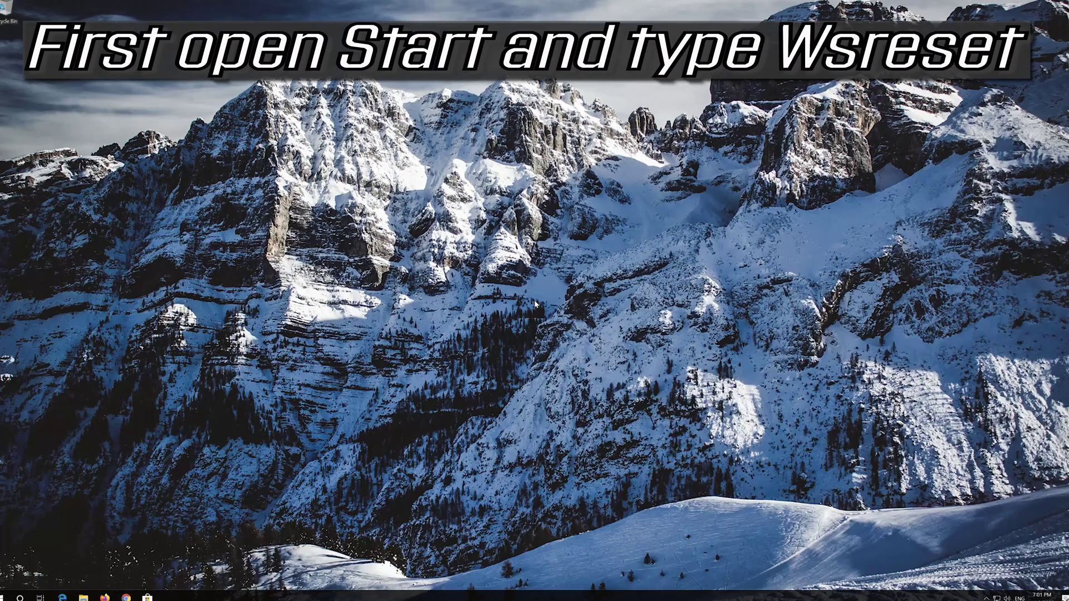
# - Open the Start menu from the desktop with the Windows key
pyautogui.press('super')
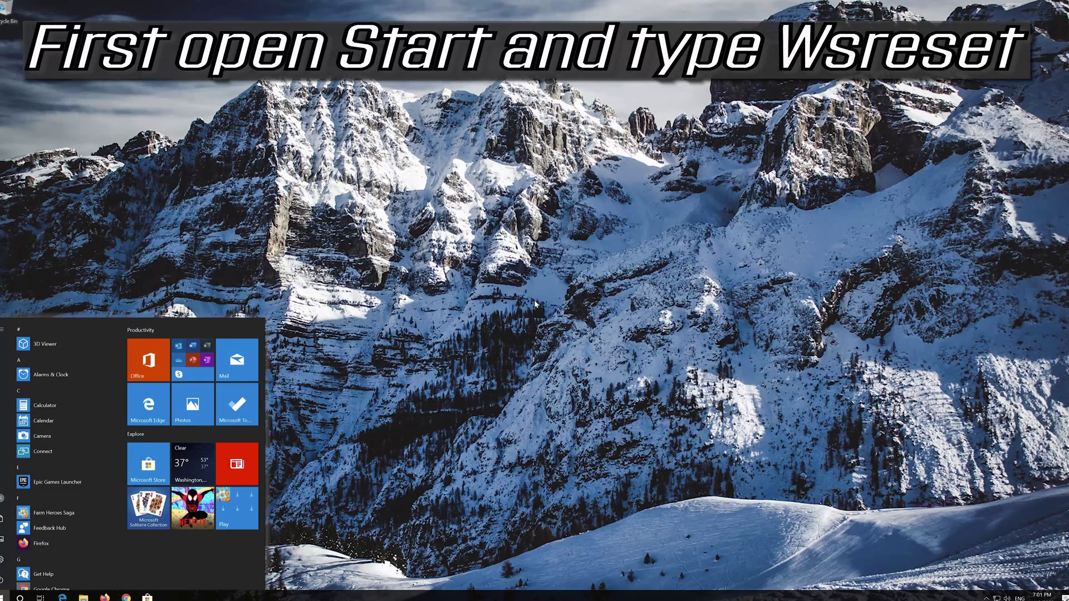
# - Run wsreset from Start search to clear the Store cache
pyautogui.write('wsreset')
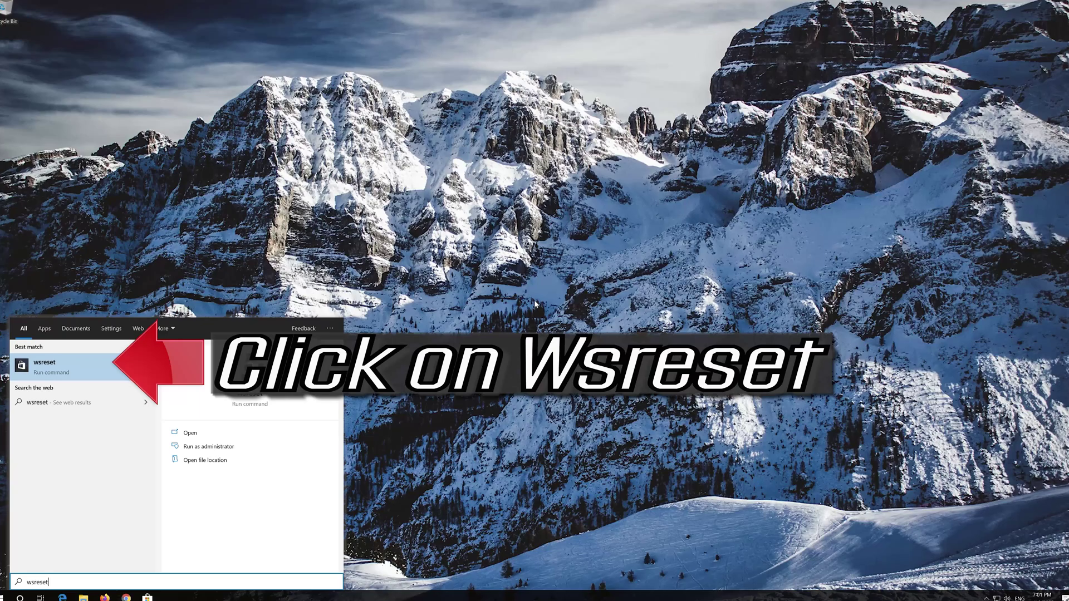
pyautogui.click(78, 372)
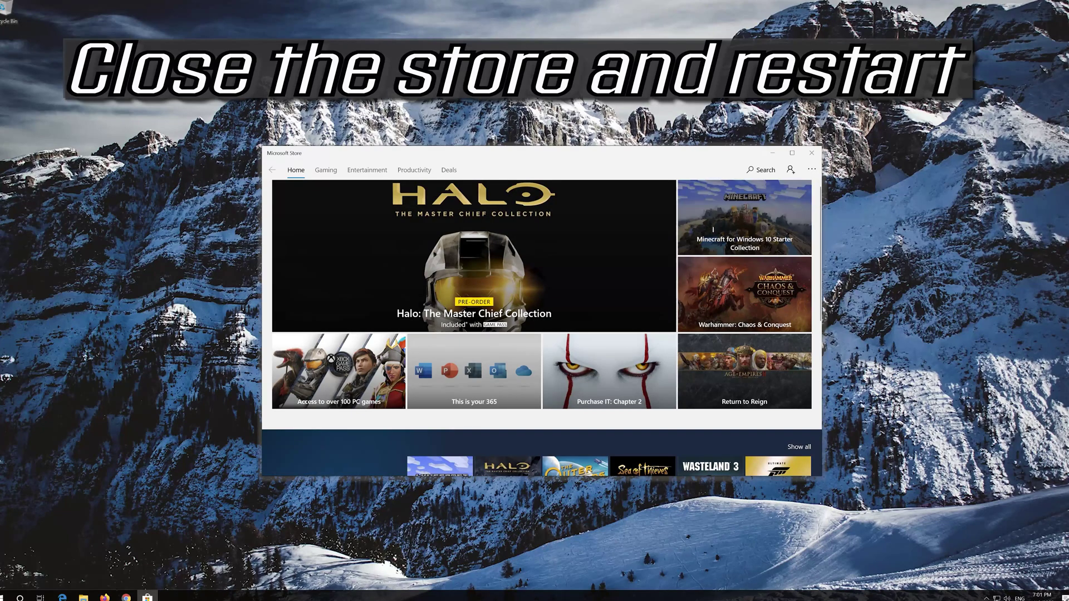
# - Close Microsoft Store, restart Windows and reopen Start after the reboot
pyautogui.click(812, 153)
pyautogui.click(5, 596)
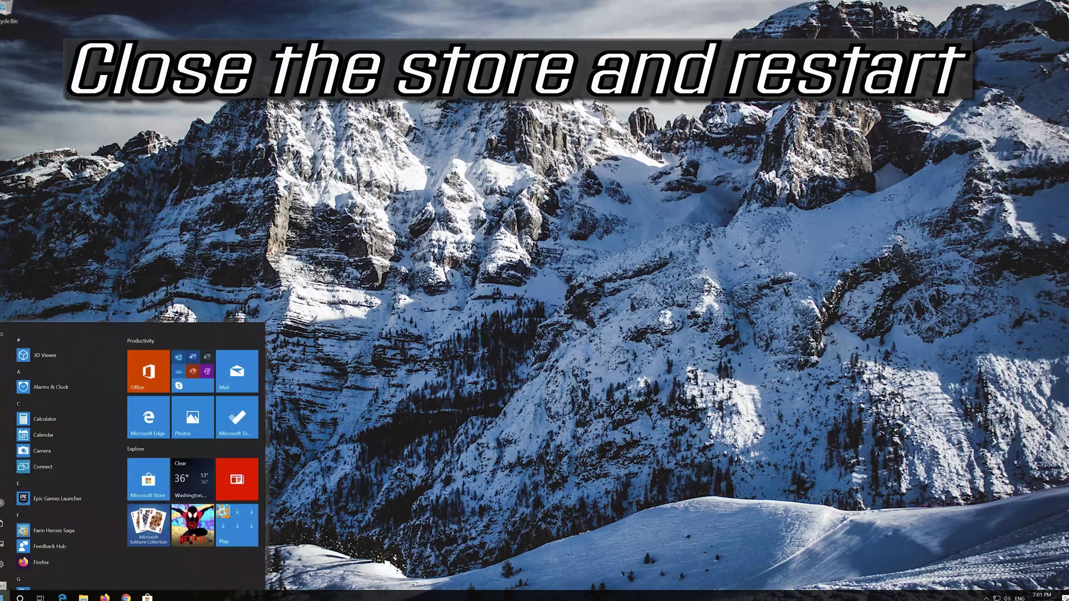
pyautogui.click(2, 579)
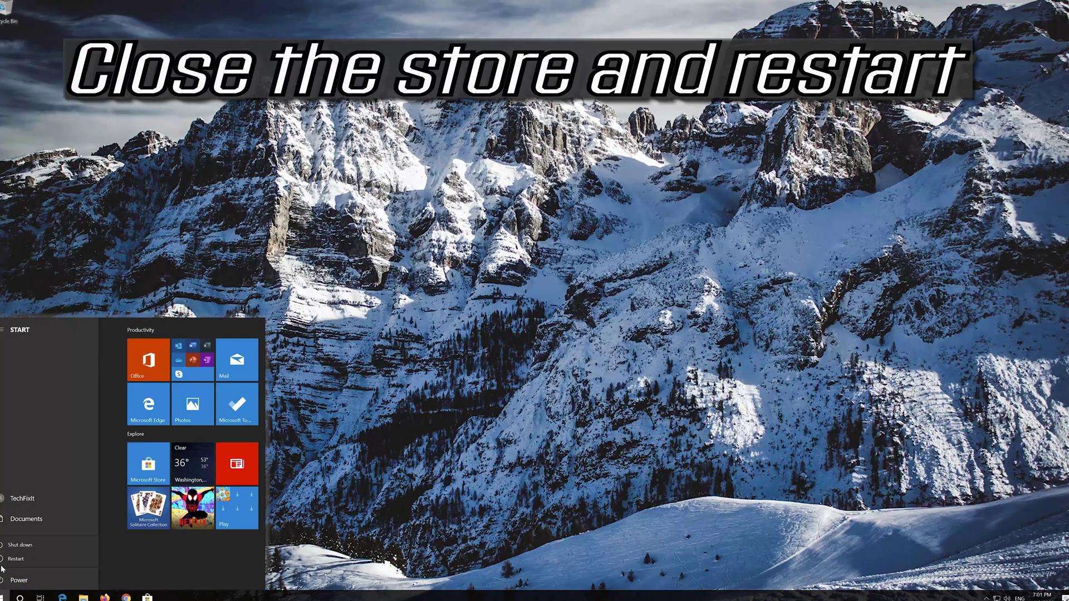
pyautogui.click(5, 560)
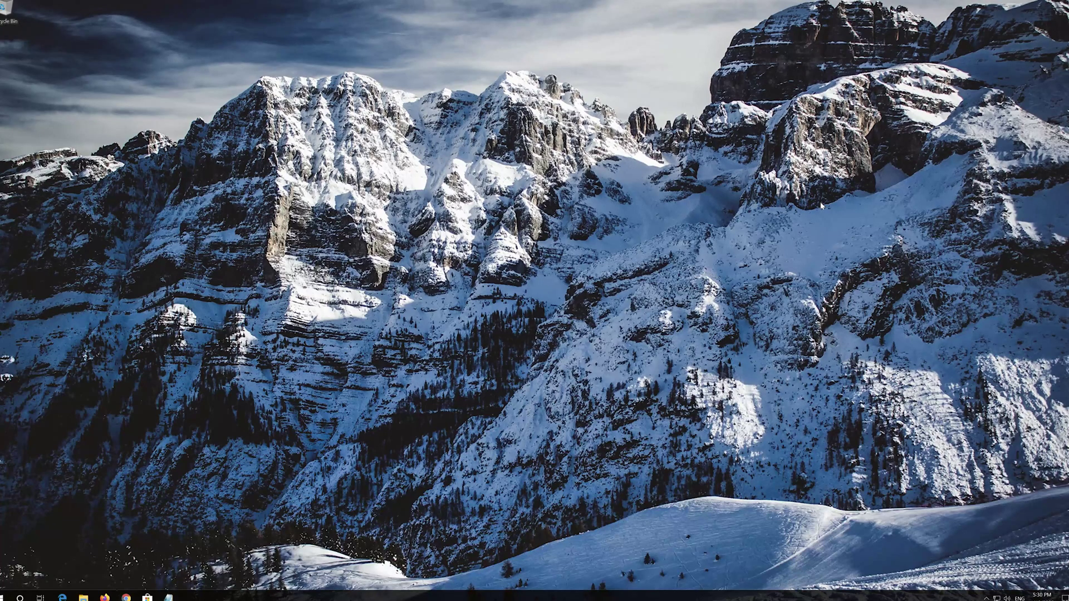
pyautogui.press('super')
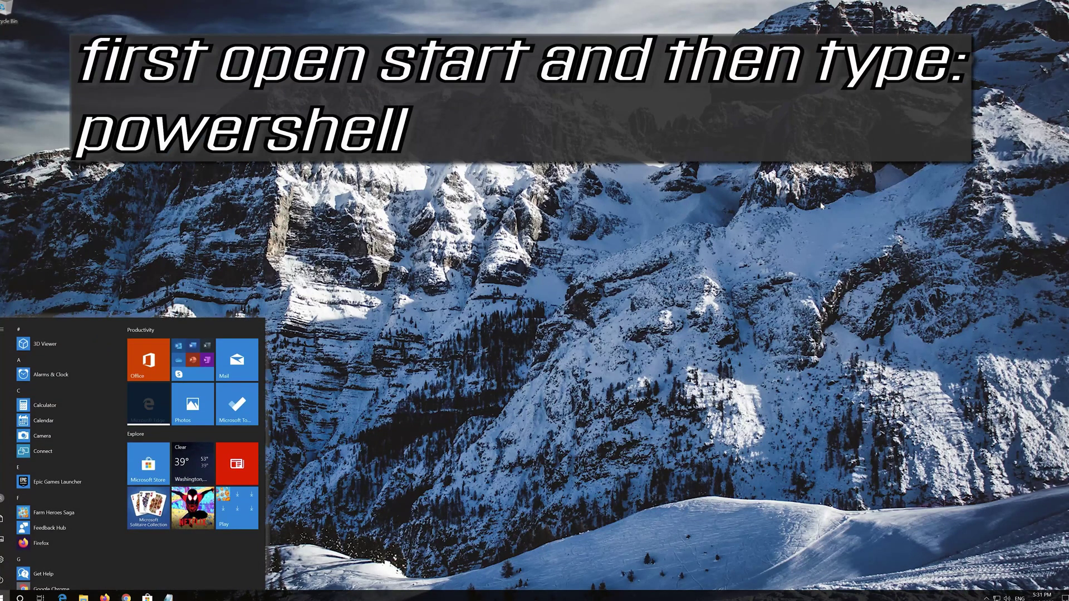
# - Search for powershell and run Windows PowerShell as administrator
pyautogui.write('powershell')
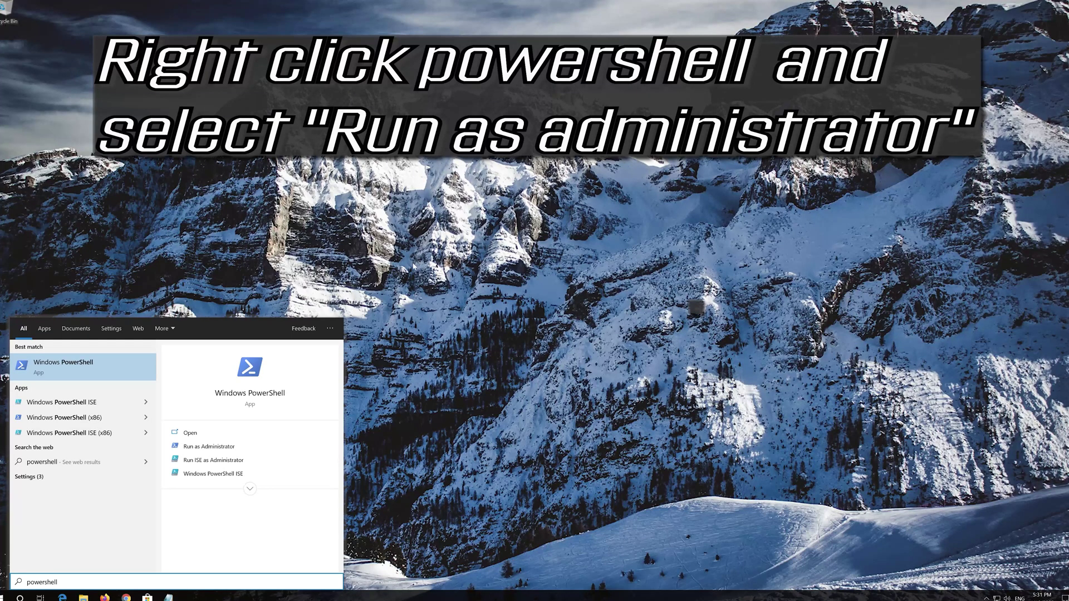
pyautogui.rightClick(76, 375)
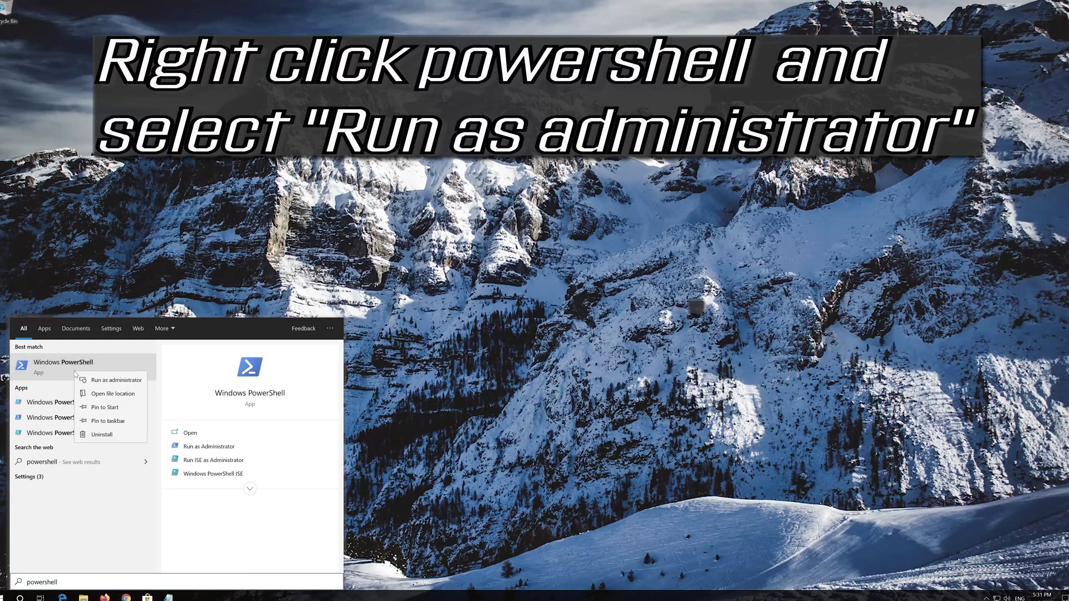
pyautogui.click(118, 381)
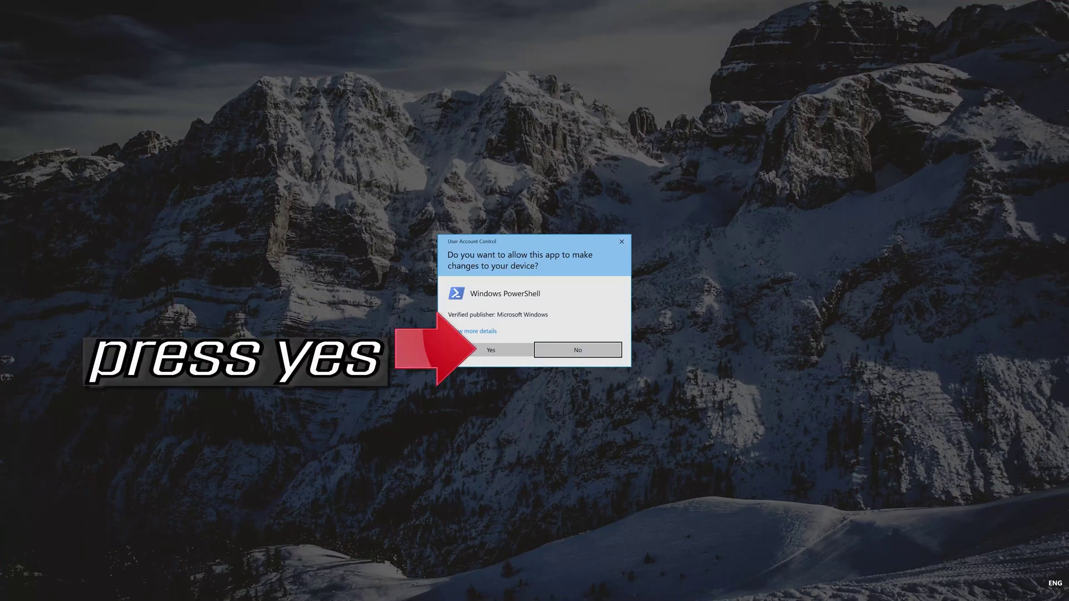
# - Approve the UAC prompt and copy the entire re-registration script from Notepad
pyautogui.click(495, 355)
pyautogui.click(491, 352)
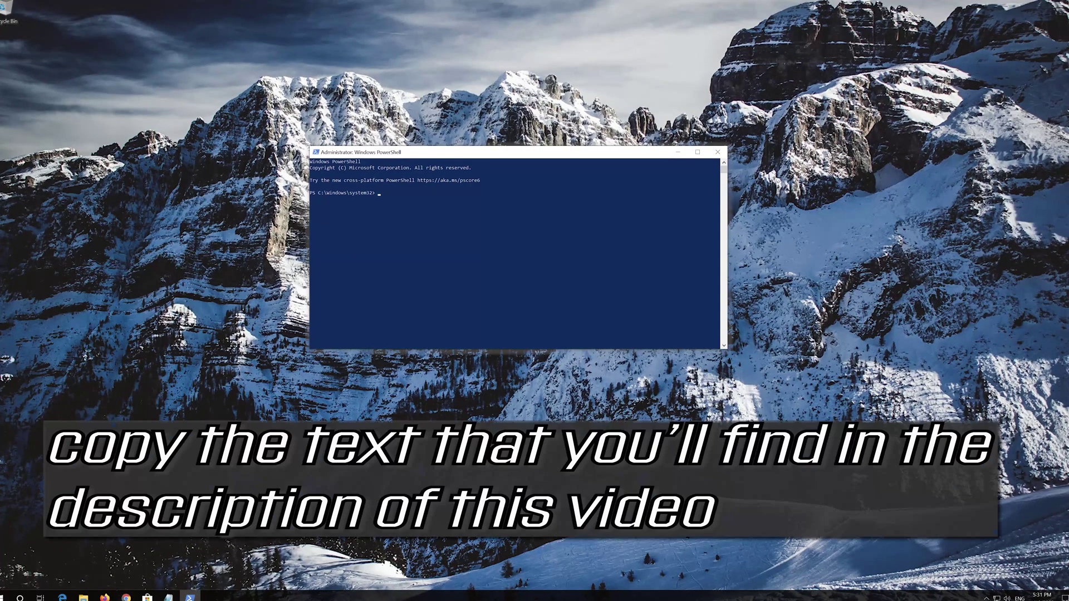
pyautogui.click(168, 596)
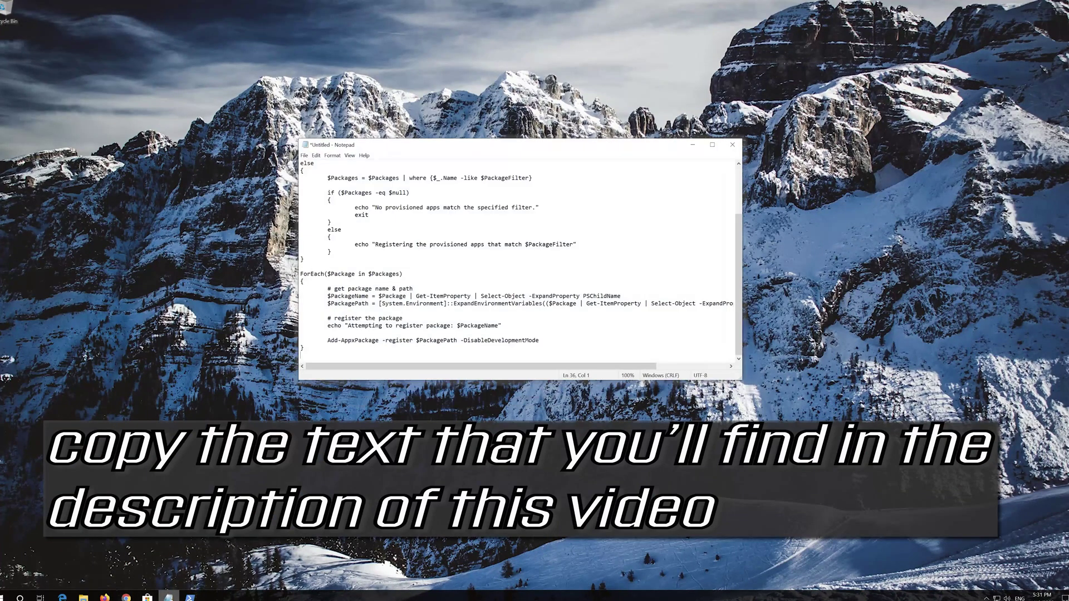
pyautogui.moveTo(304, 348); pyautogui.dragTo(312, 157)
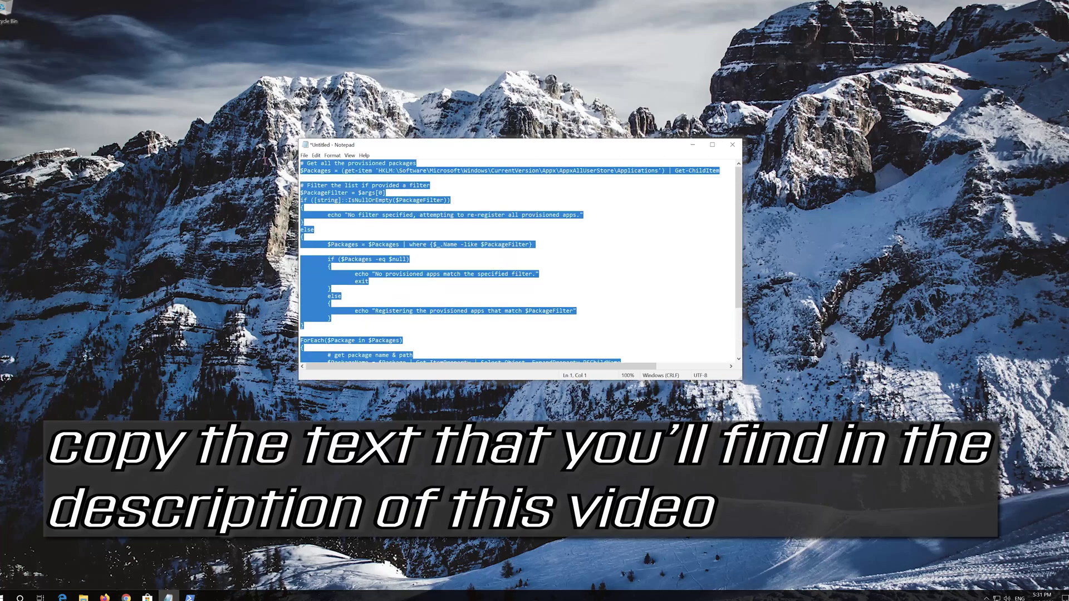
pyautogui.rightClick(404, 177)
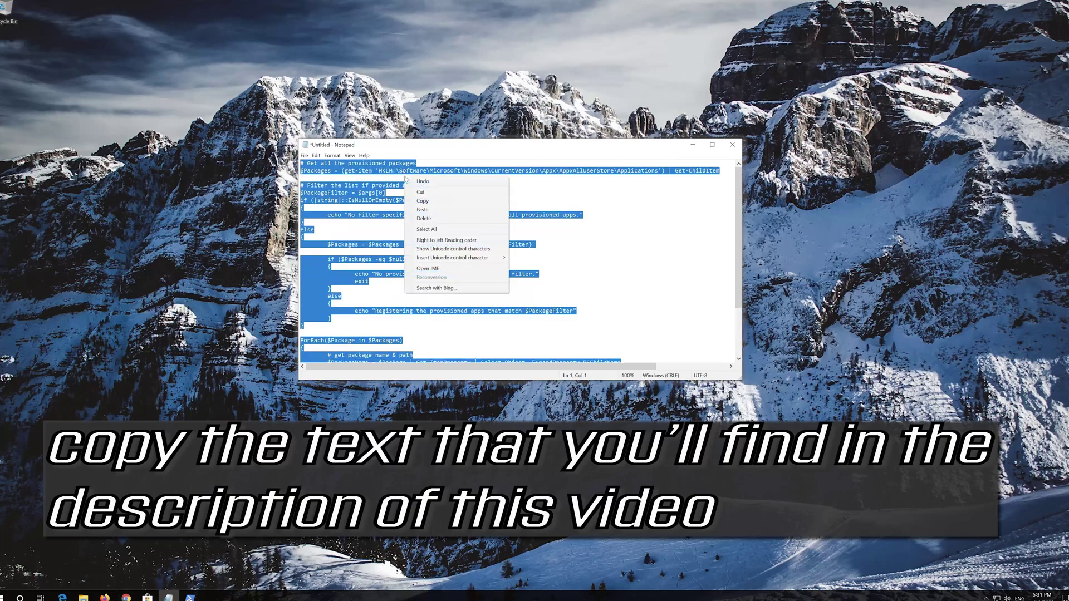
pyautogui.click(422, 202)
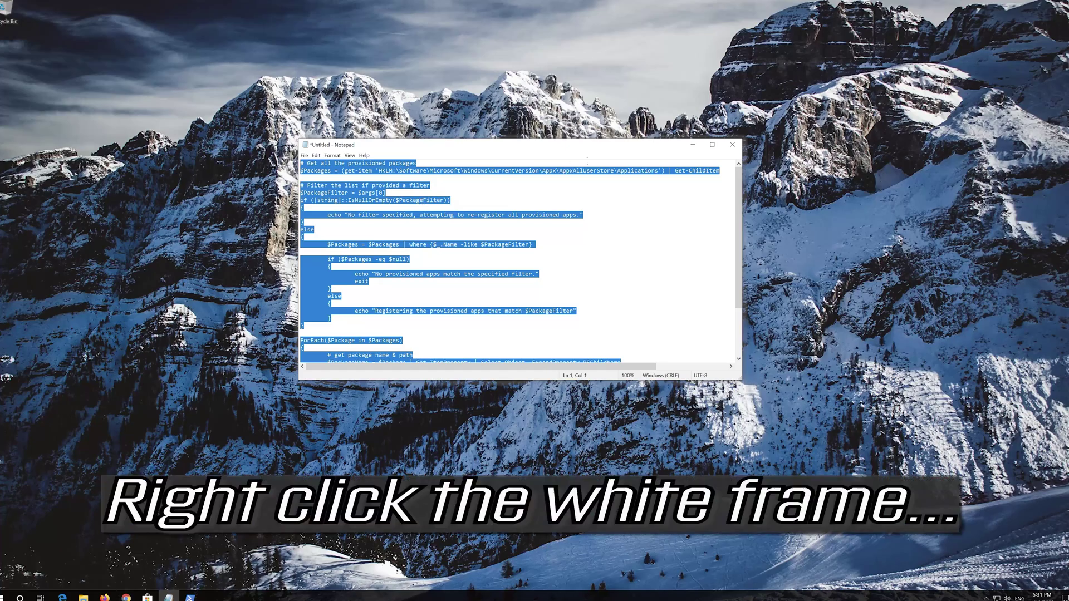
# - Paste the script into the administrator PowerShell console via the window menu's Edit > Paste
pyautogui.click(694, 145)
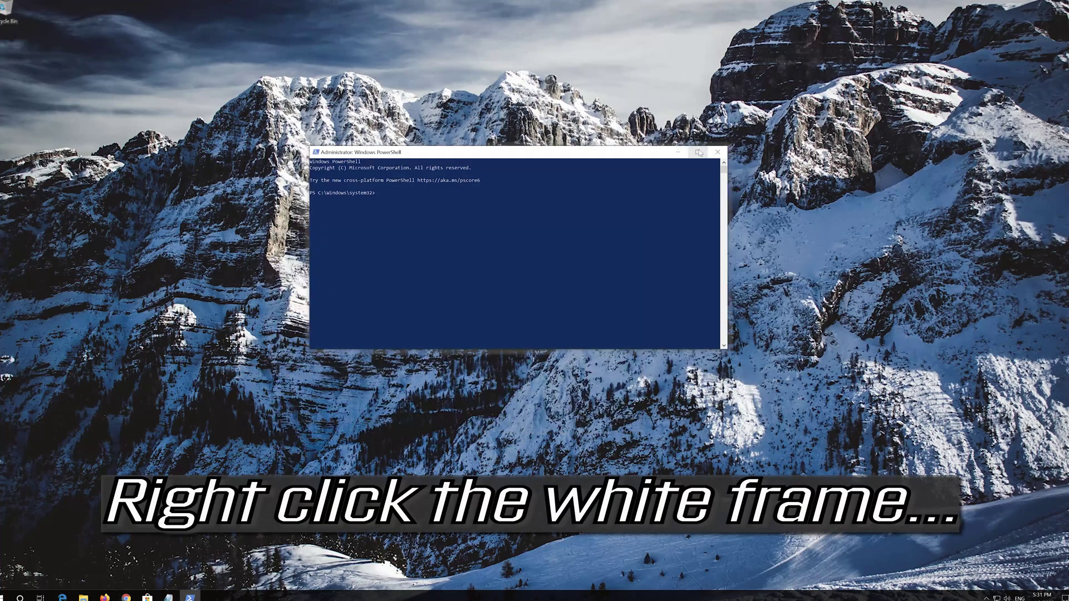
pyautogui.rightClick(499, 153)
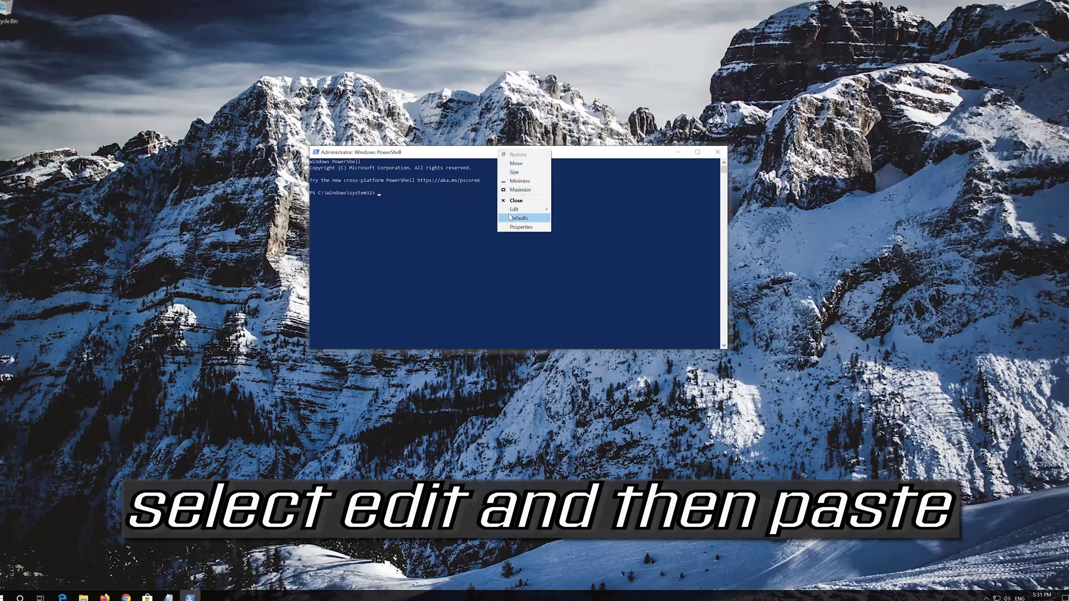
pyautogui.moveTo(522, 210)
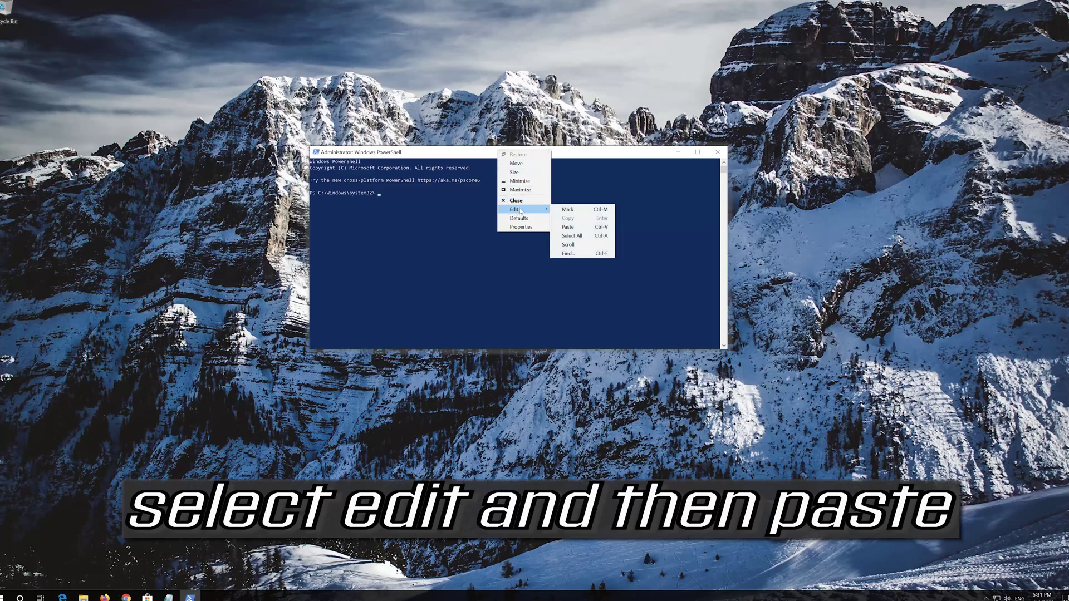
pyautogui.click(583, 227)
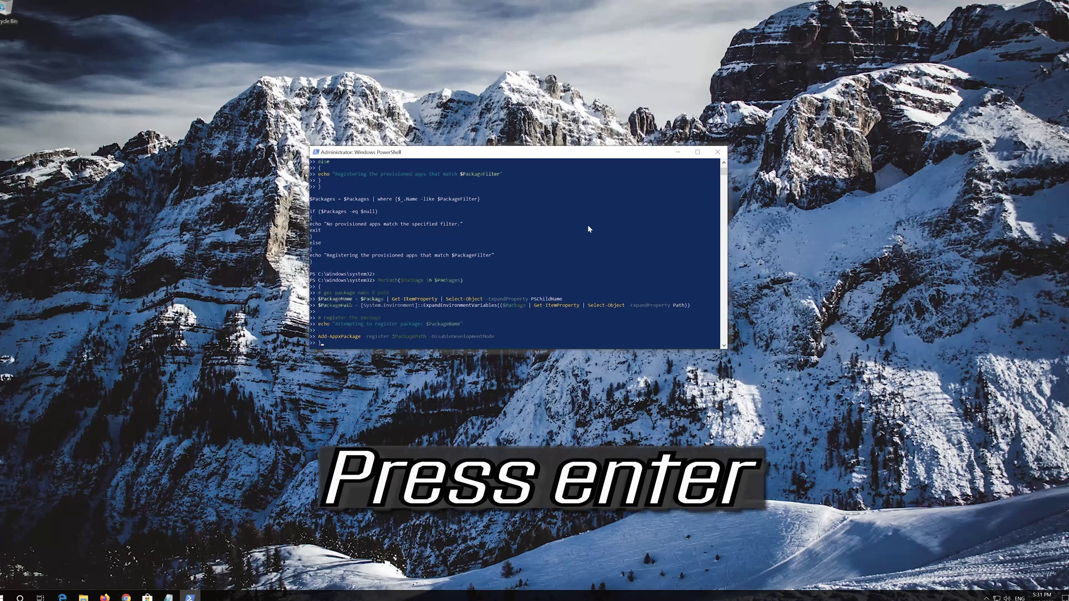
# - Run the pasted Add-AppxPackage script, then exit the PowerShell console
pyautogui.press('Return')
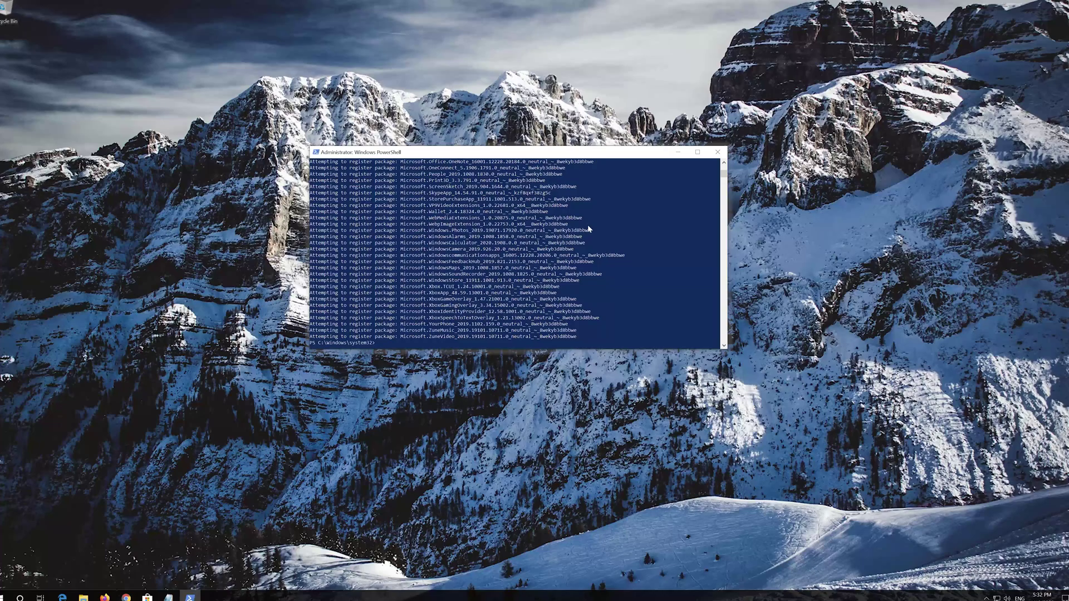
pyautogui.write('exit')
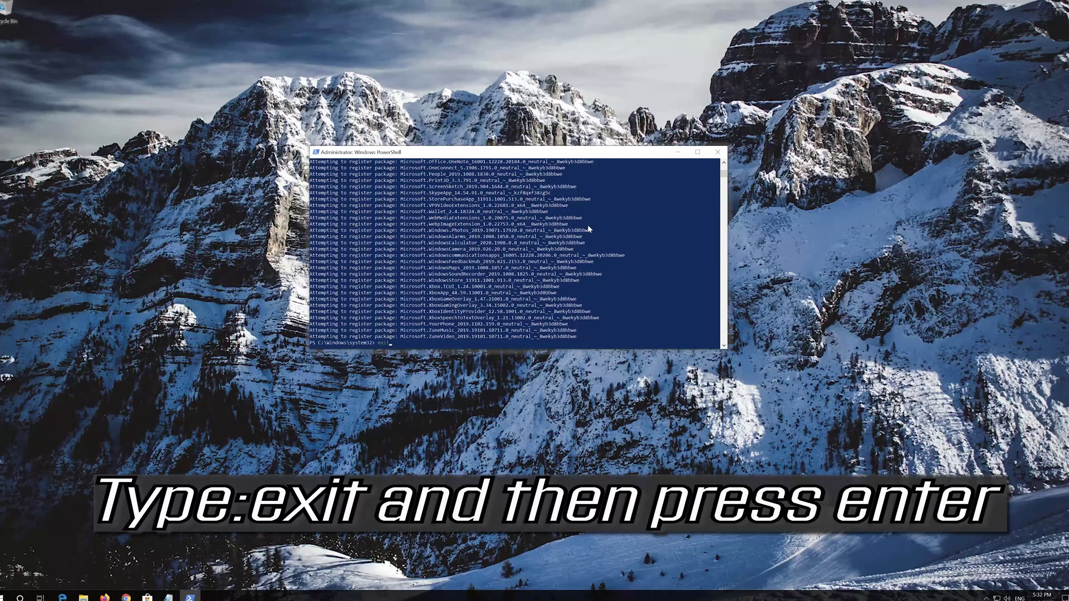
pyautogui.press('Return')
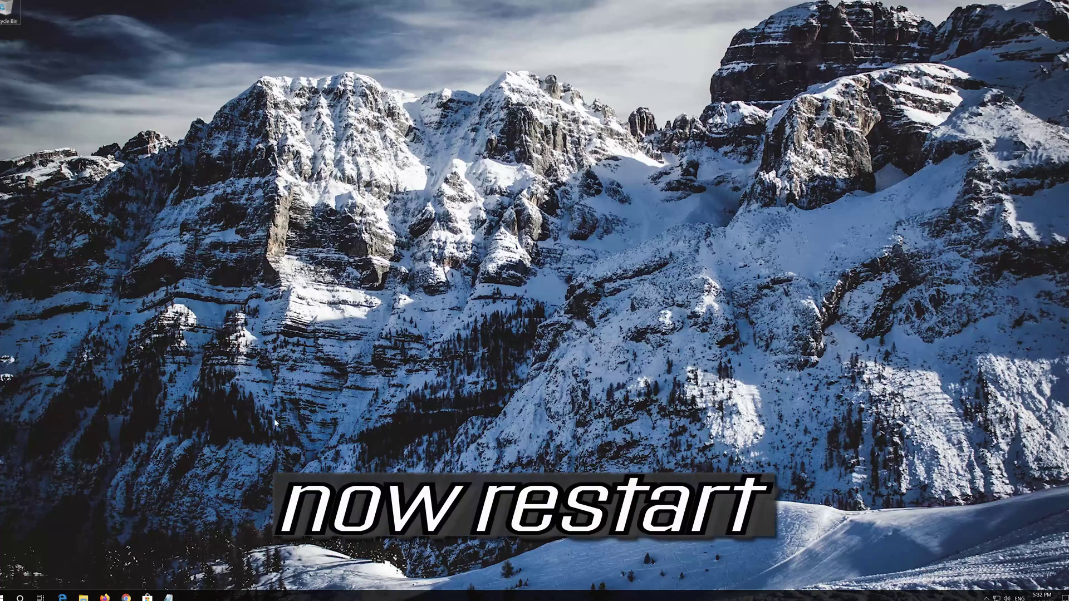
pyautogui.click(5, 595)
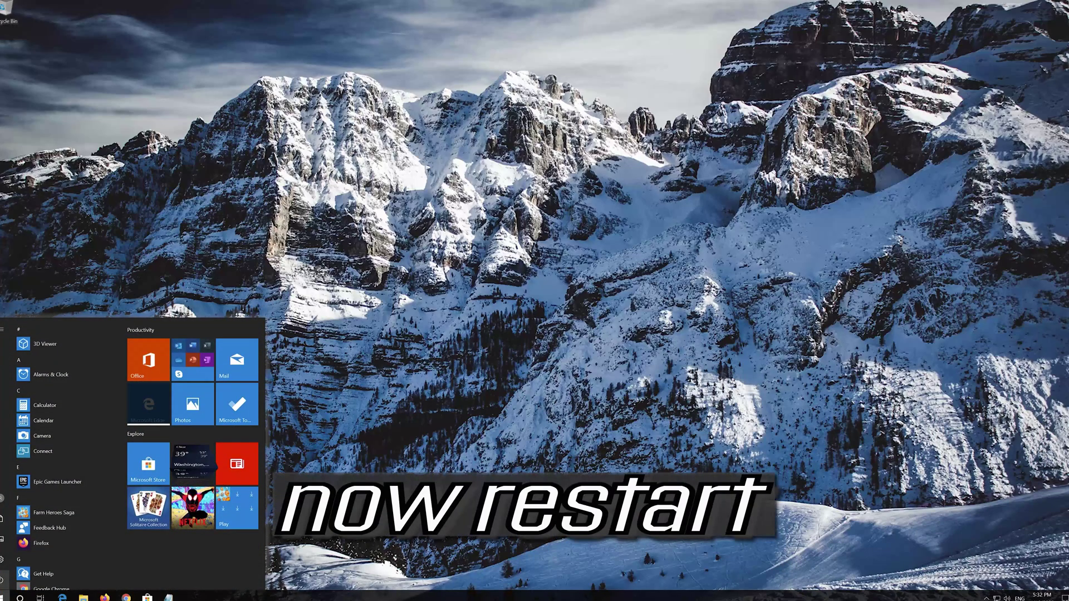
# - Restart Windows, then launch Microsoft Store from the taskbar
pyautogui.moveTo(5, 581)
pyautogui.click(6, 580)
pyautogui.click(7, 561)
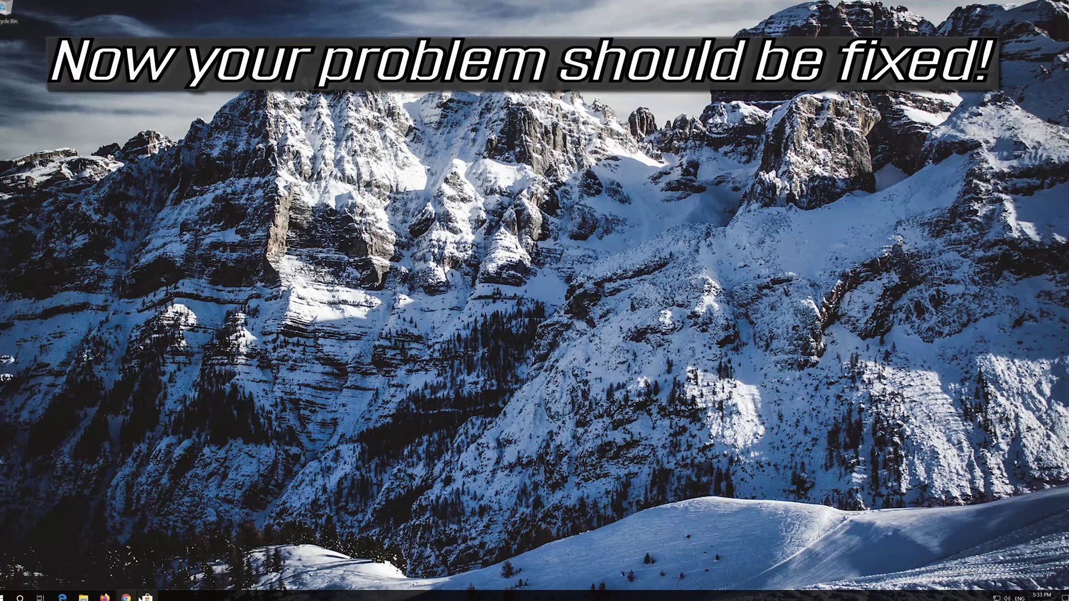
pyautogui.click(147, 595)
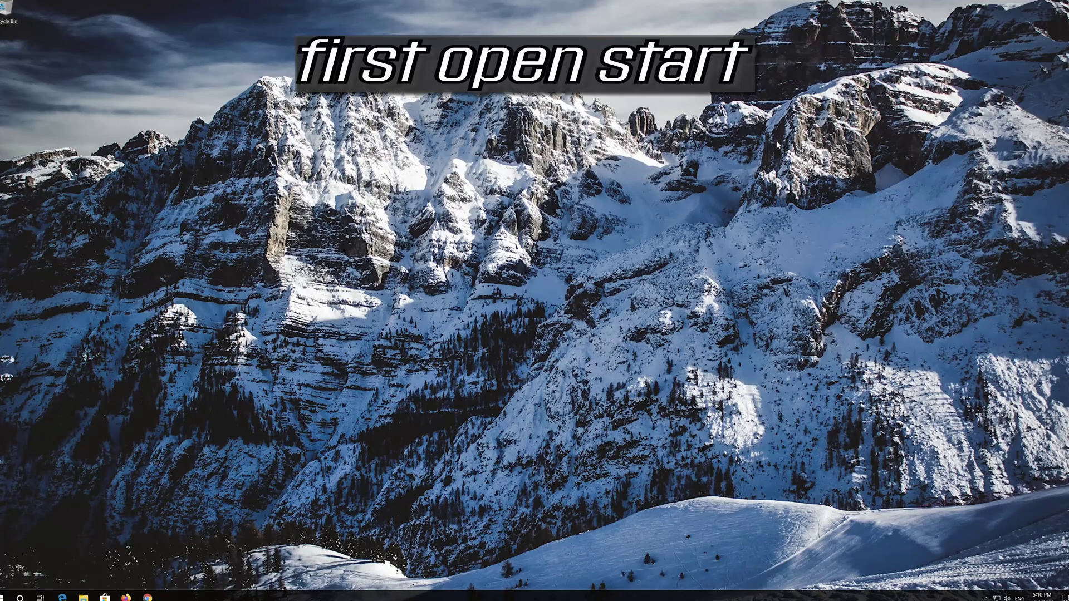
# - Go to Settings > Apps > Apps & features
pyautogui.press('super')
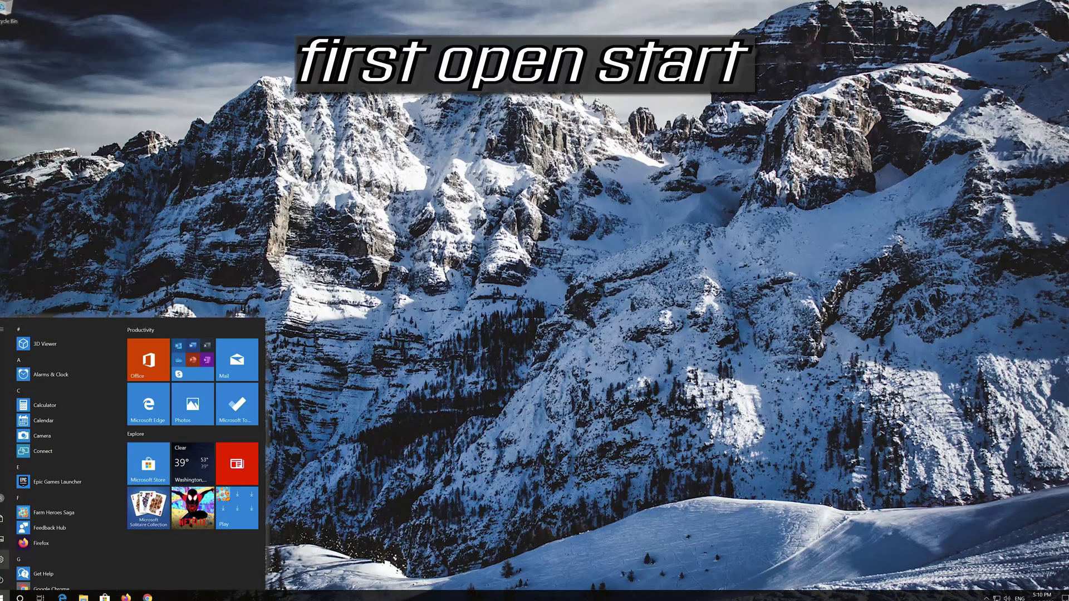
pyautogui.moveTo(5, 559)
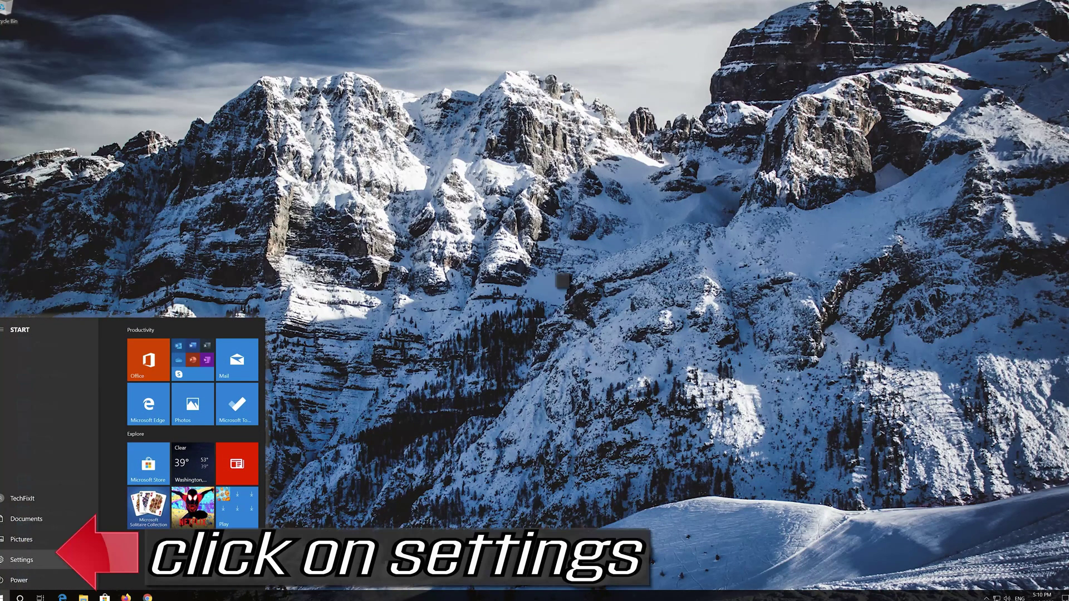
pyautogui.click(9, 562)
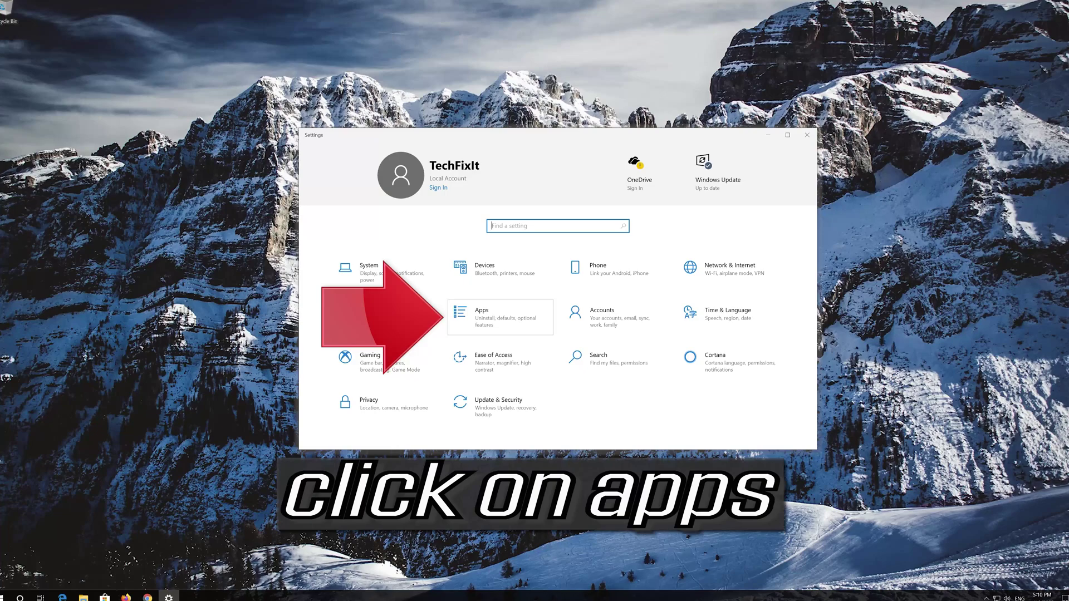
pyautogui.click(532, 315)
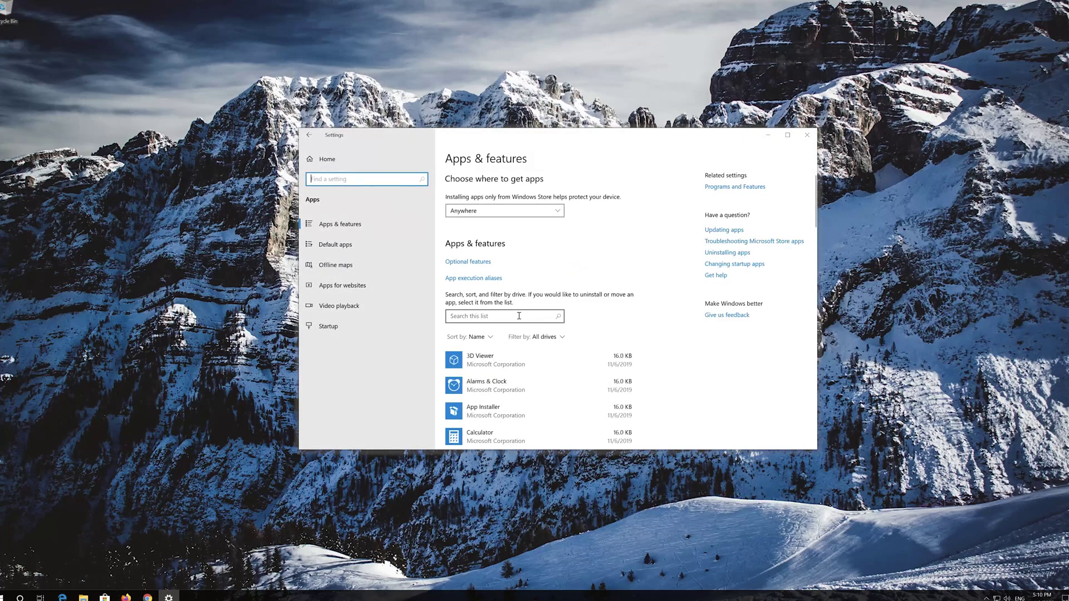
pyautogui.click(360, 223)
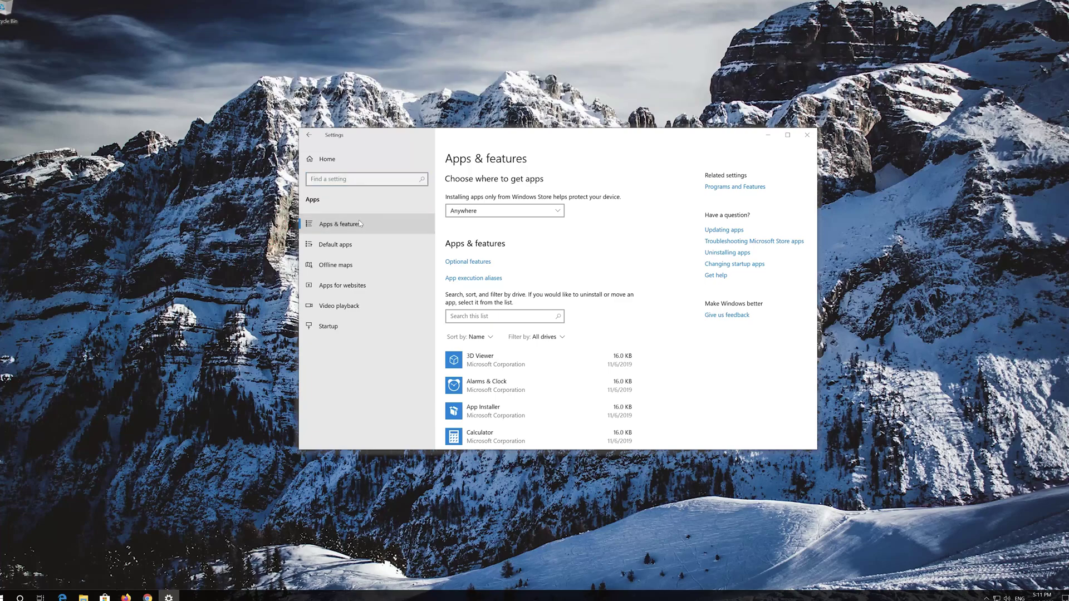
# - Find Microsoft Store in the apps list and open its Advanced options
pyautogui.scroll(-4, 516, 276)
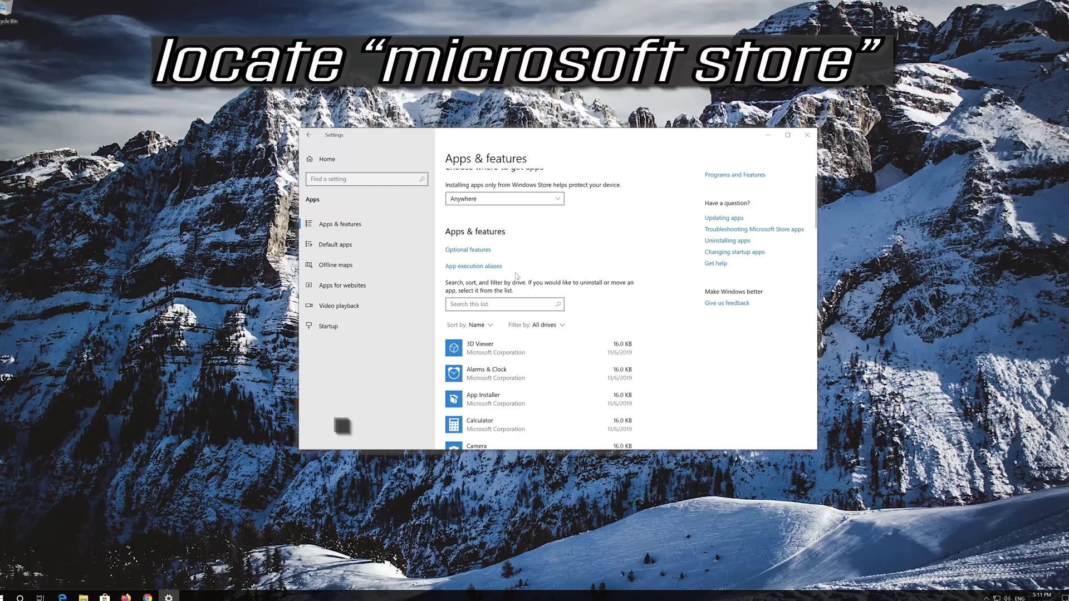
pyautogui.scroll(-8, 517, 275)
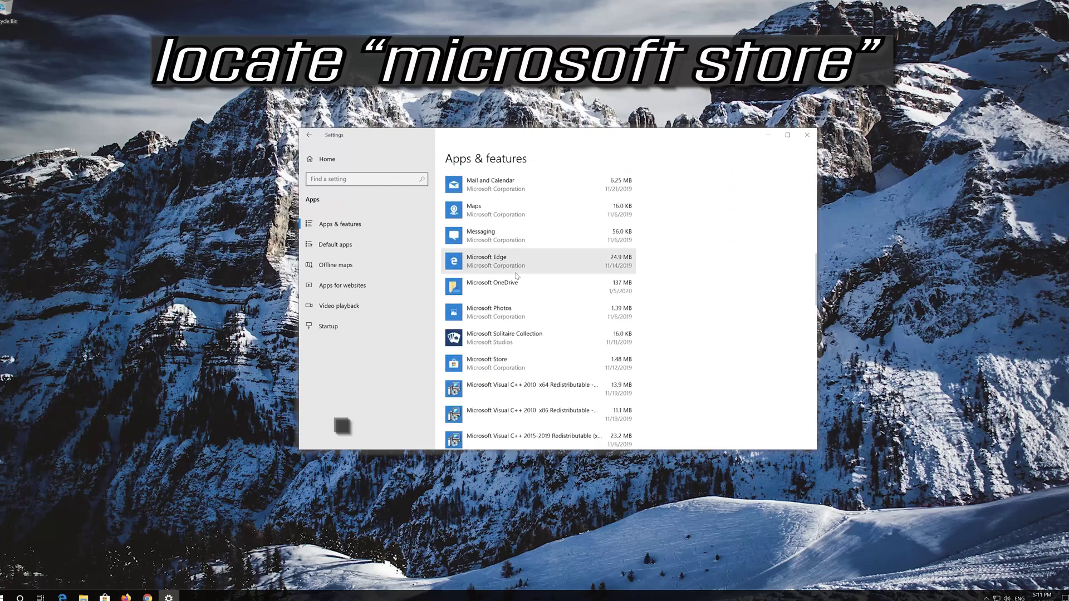
pyautogui.scroll(-6, 516, 275)
pyautogui.scroll(3, 516, 276)
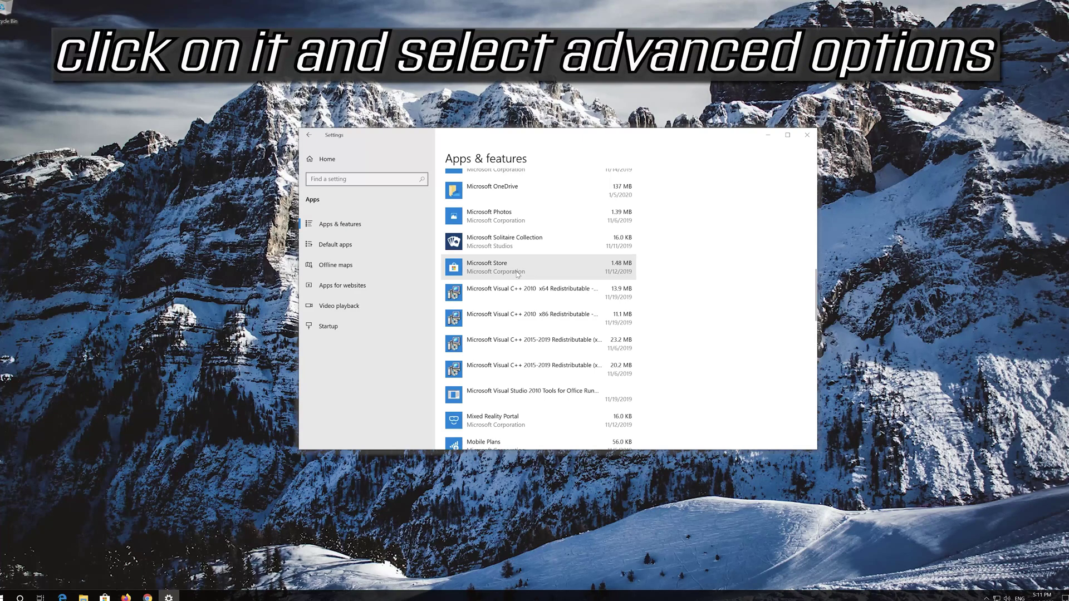
pyautogui.click(517, 273)
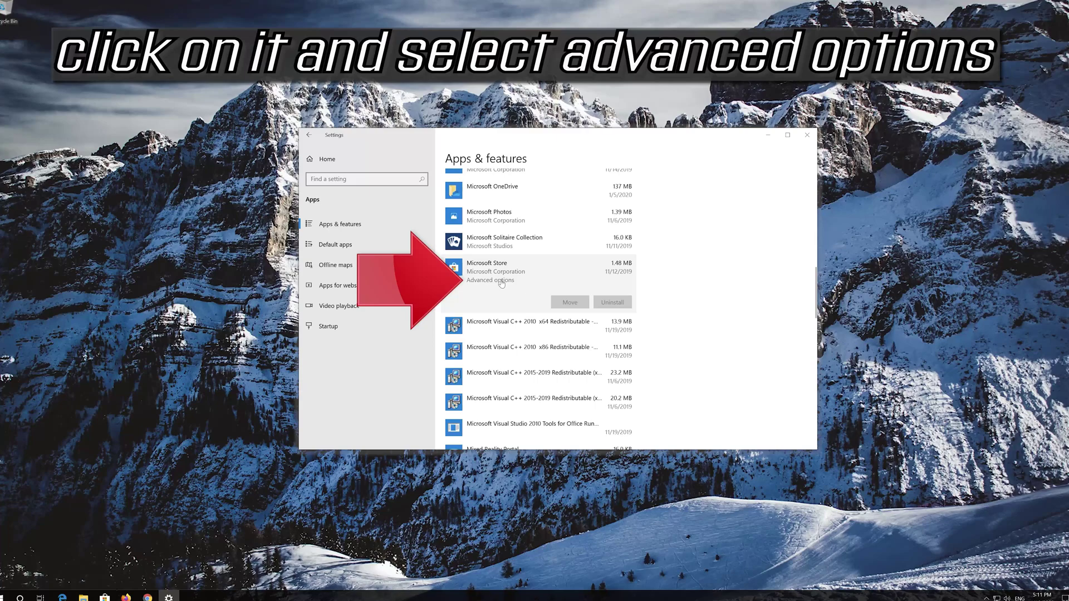
pyautogui.click(502, 281)
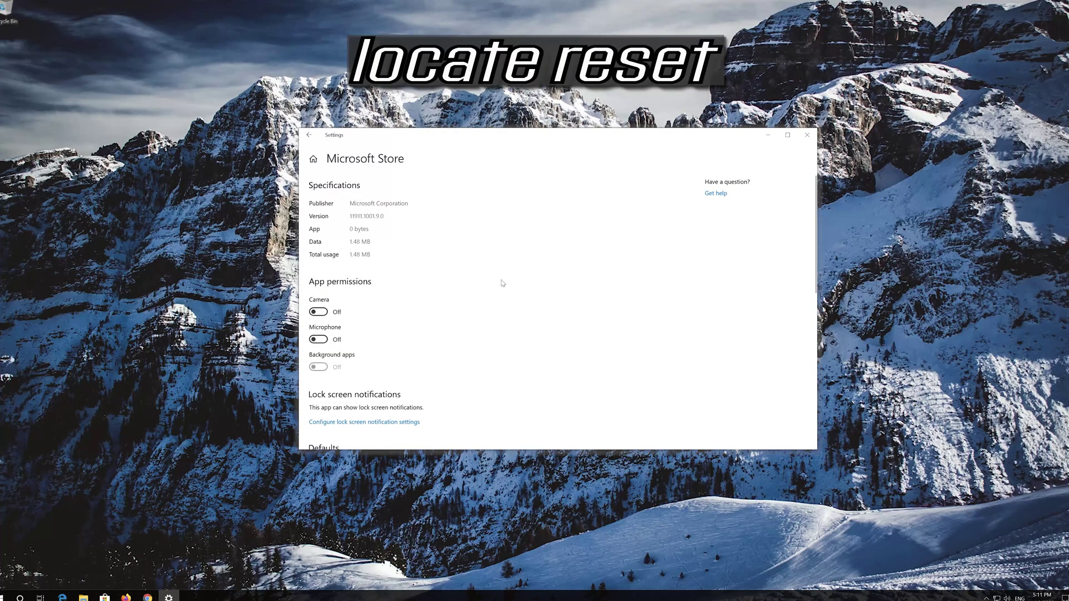
# - Reset the Microsoft Store app and confirm deleting its data
pyautogui.scroll(-5, 418, 303)
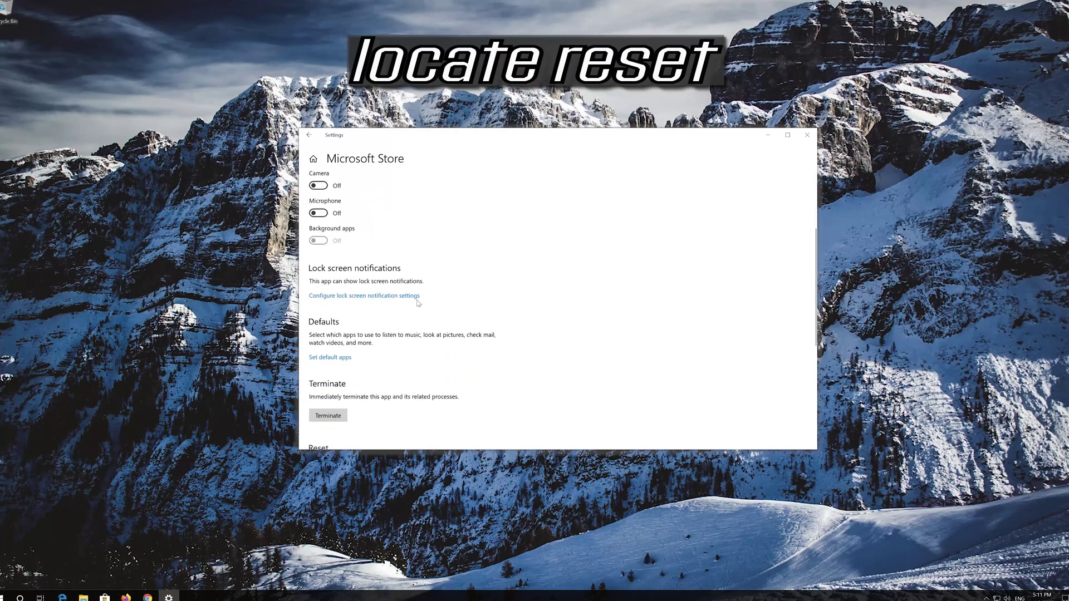
pyautogui.scroll(-3, 418, 302)
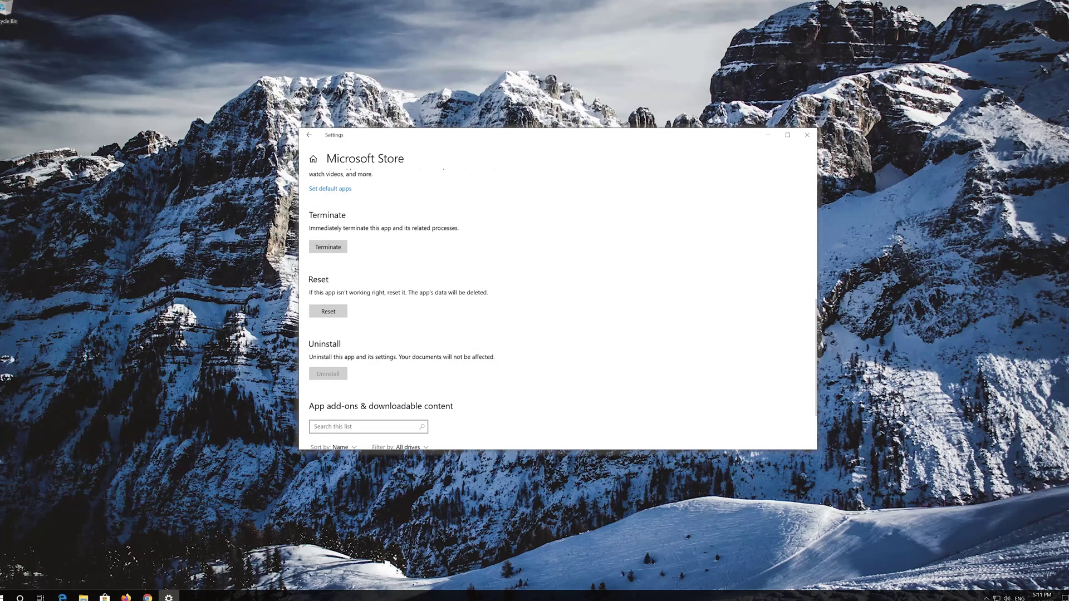
pyautogui.click(328, 312)
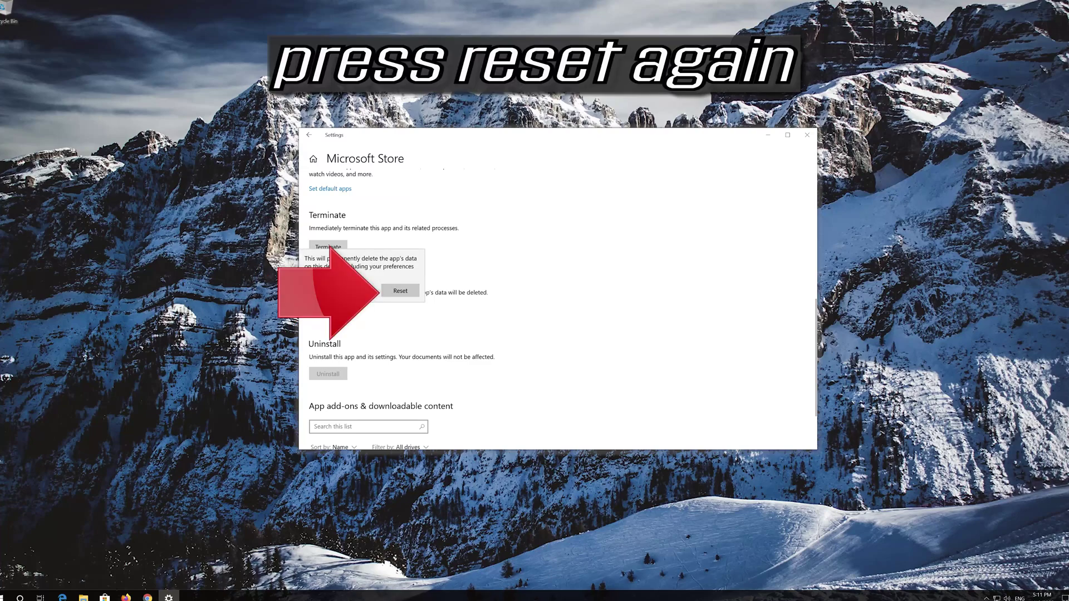
pyautogui.click(387, 294)
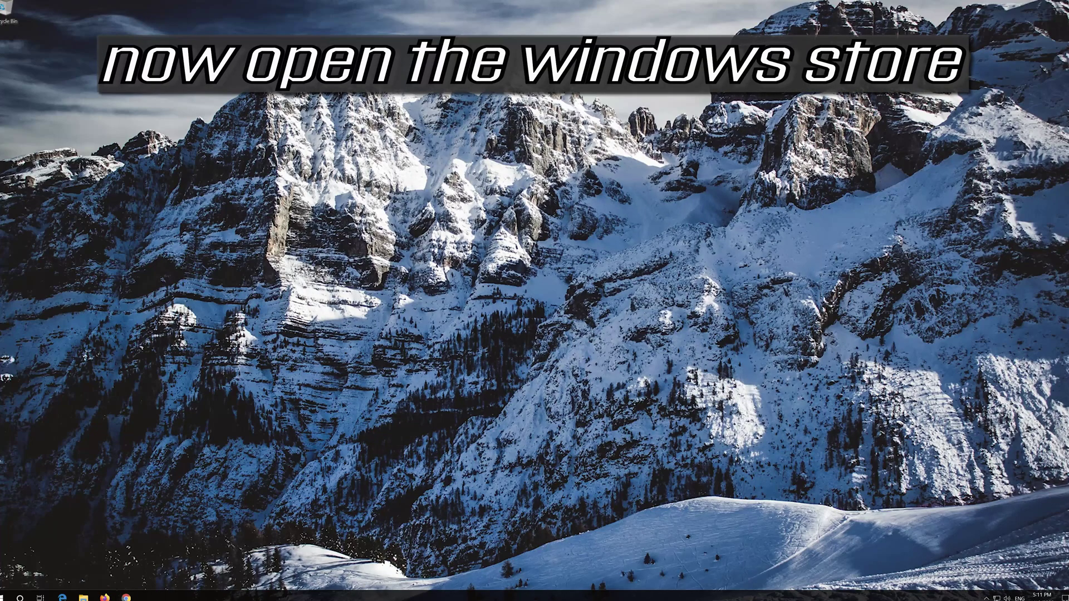
# - Launch Microsoft Store from the Start menu and center its window
pyautogui.click(10, 596)
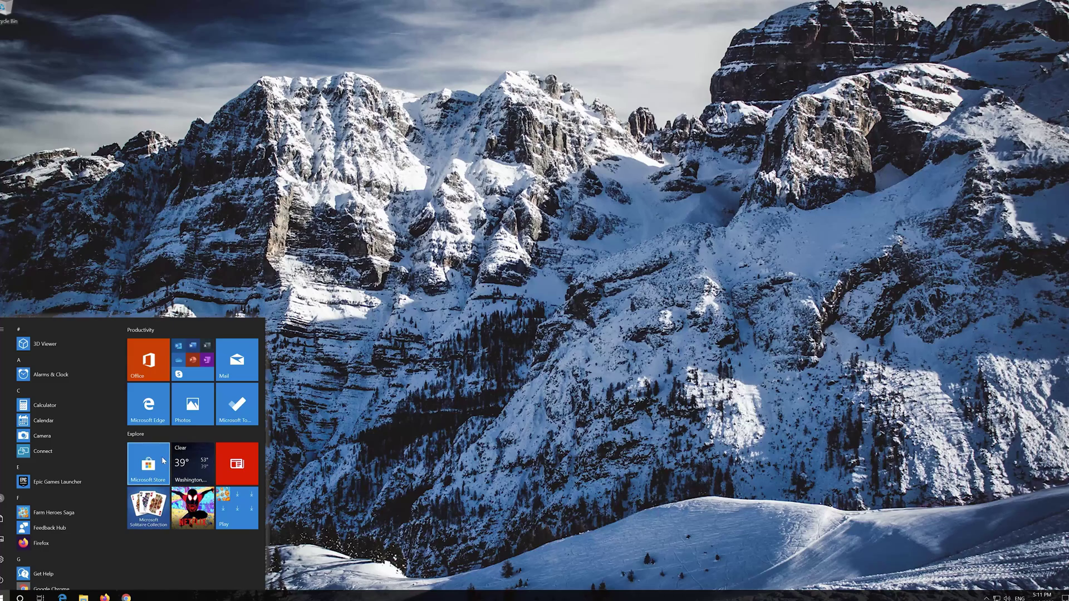
pyautogui.click(148, 463)
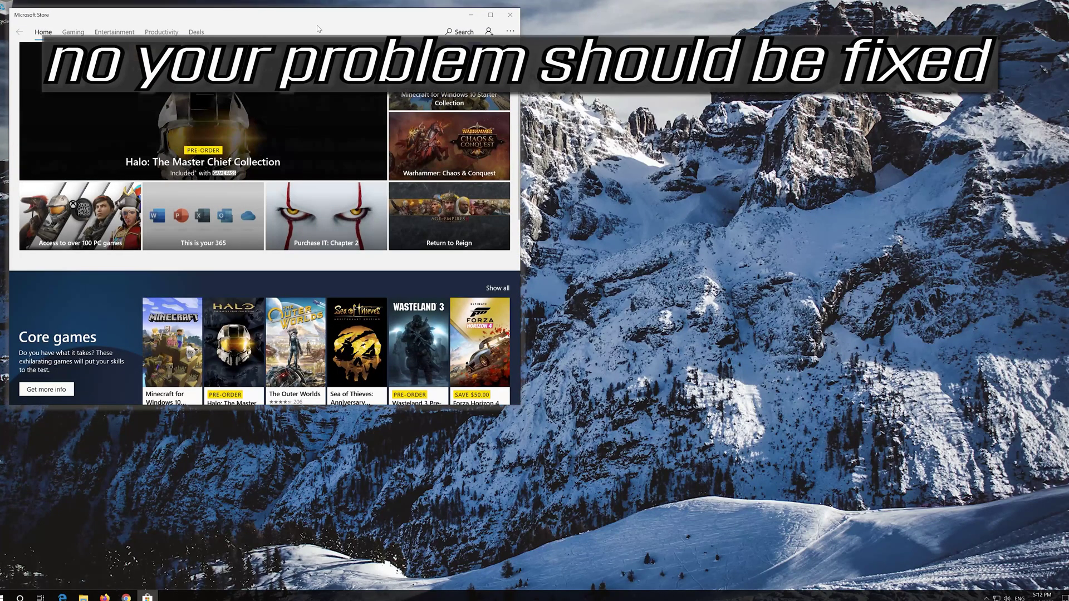
pyautogui.moveTo(263, 15); pyautogui.dragTo(559, 52)
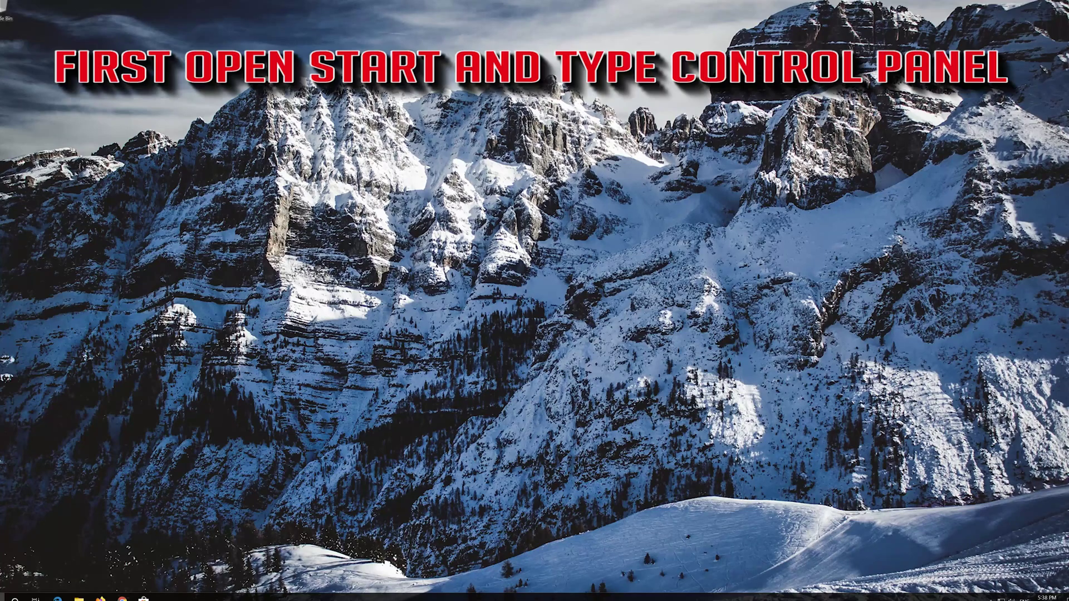
# - Search for Control Panel and go via Network and Internet and Network and Sharing Center to the adapter list
pyautogui.press('super')
pyautogui.write('con')
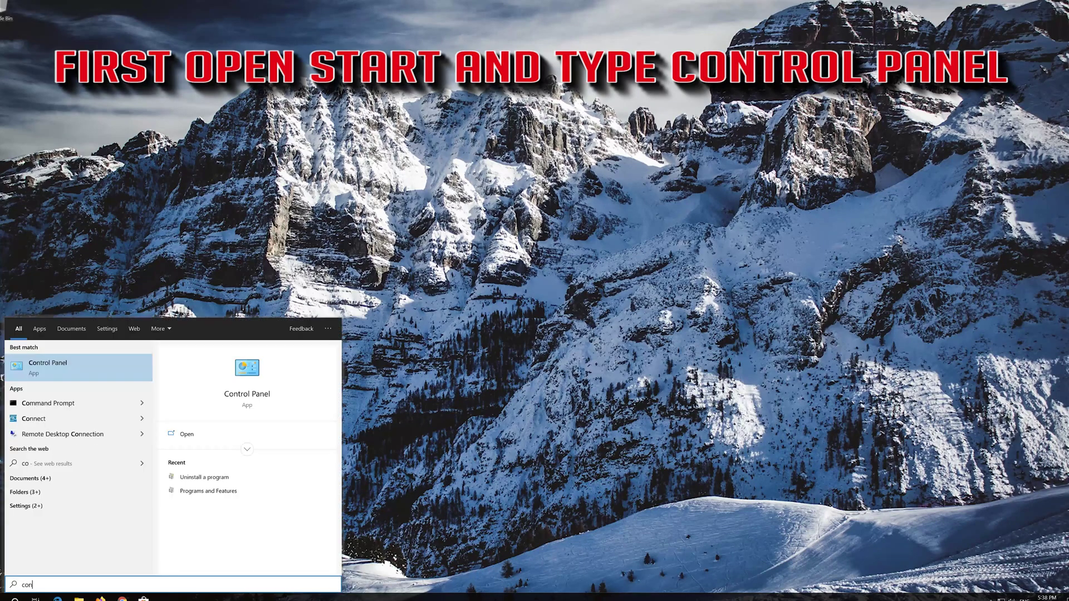
pyautogui.write('trol panel')
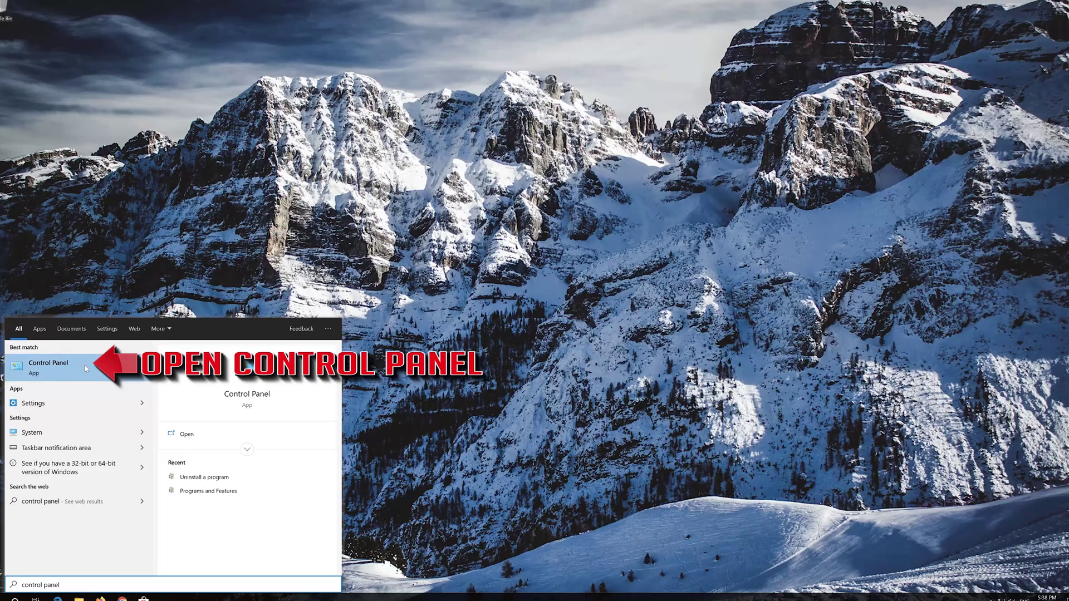
pyautogui.click(56, 367)
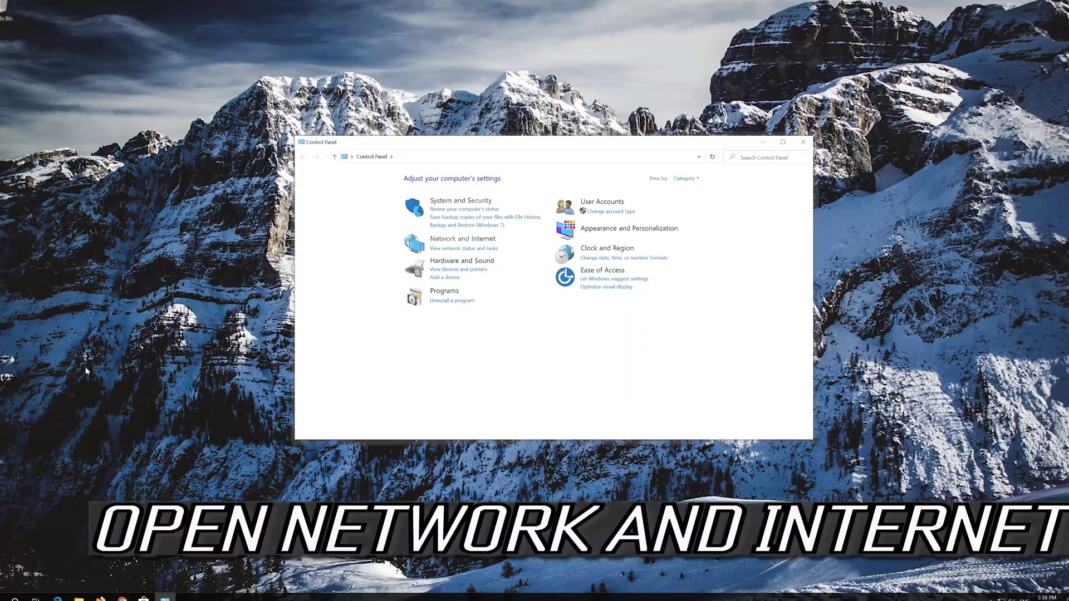
pyautogui.click(472, 240)
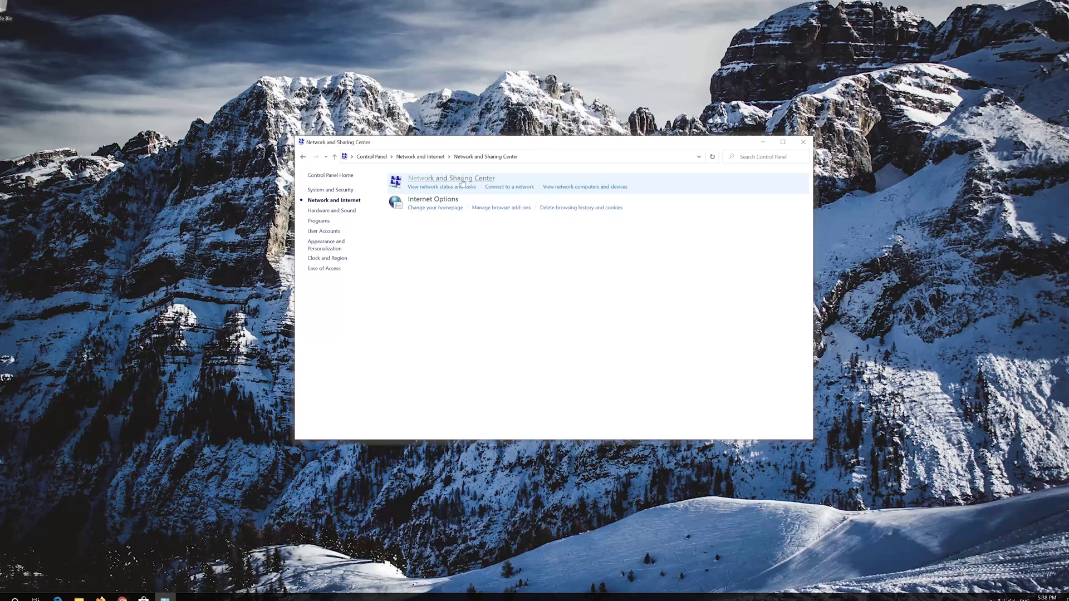
pyautogui.click(464, 179)
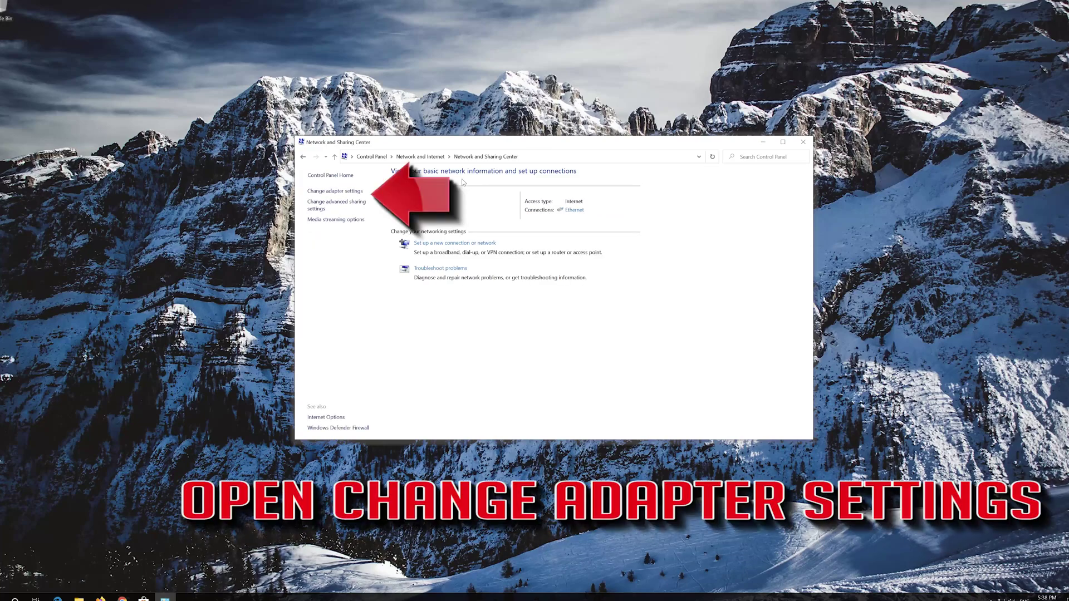
pyautogui.click(335, 192)
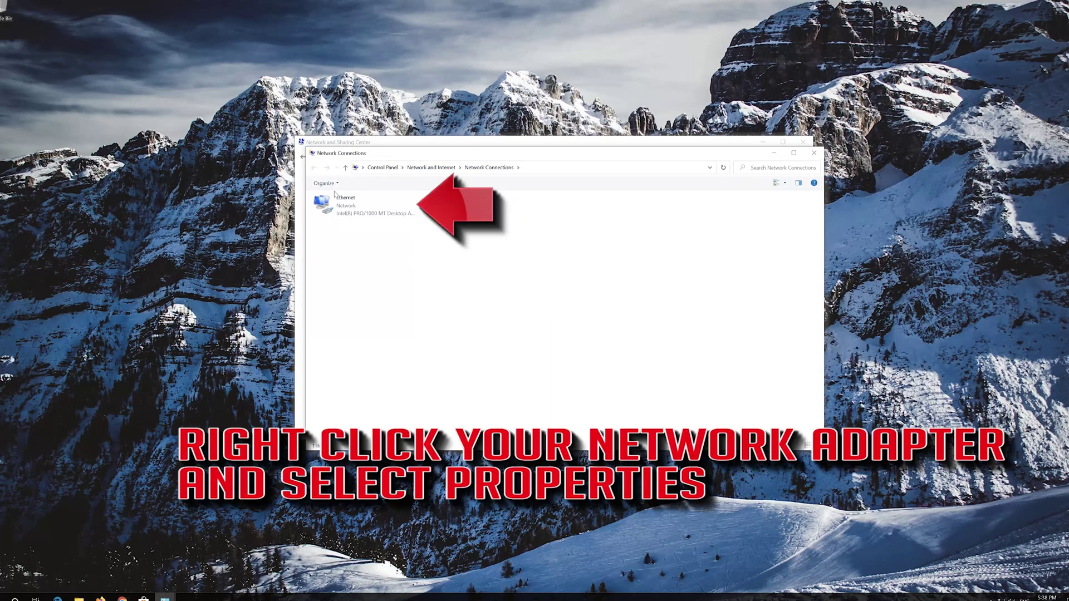
# - Open the Ethernet adapter's Properties and select Internet Protocol Version 4 (TCP/IPv4)
pyautogui.click(333, 205)
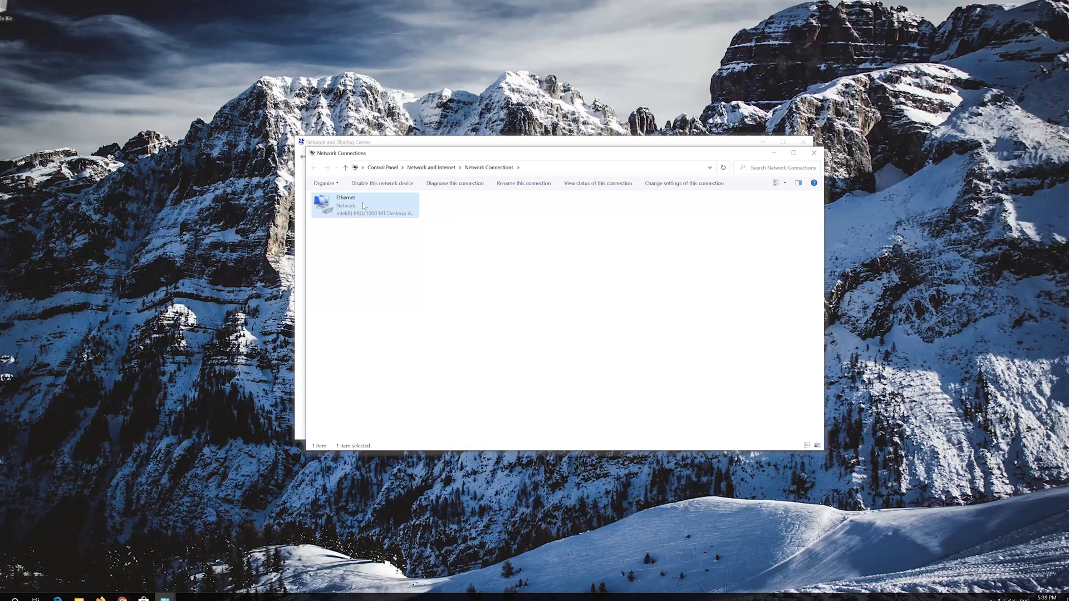
pyautogui.rightClick(363, 203)
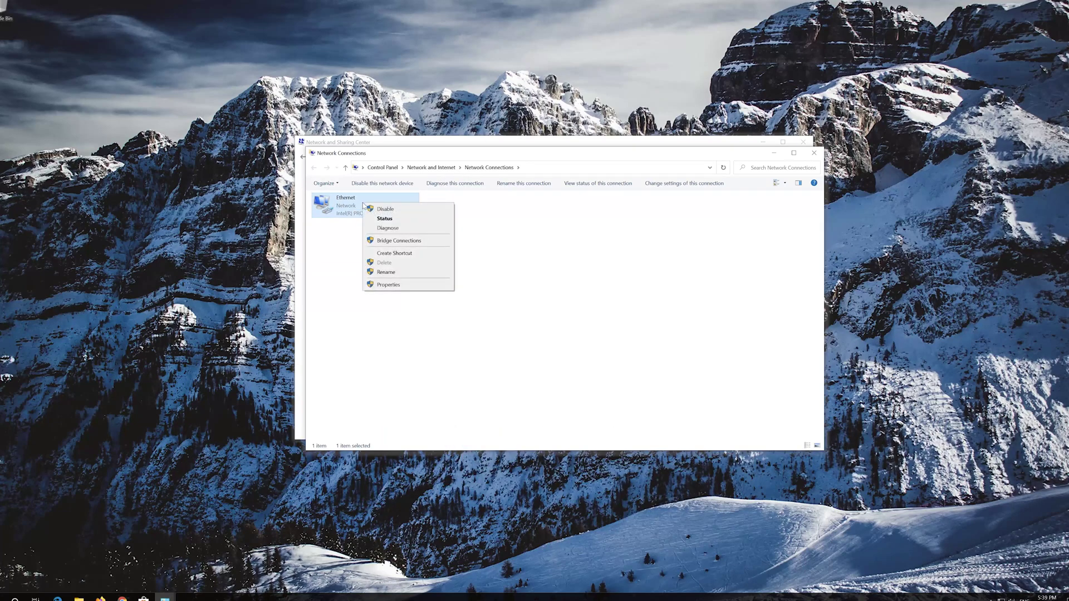
pyautogui.click(399, 286)
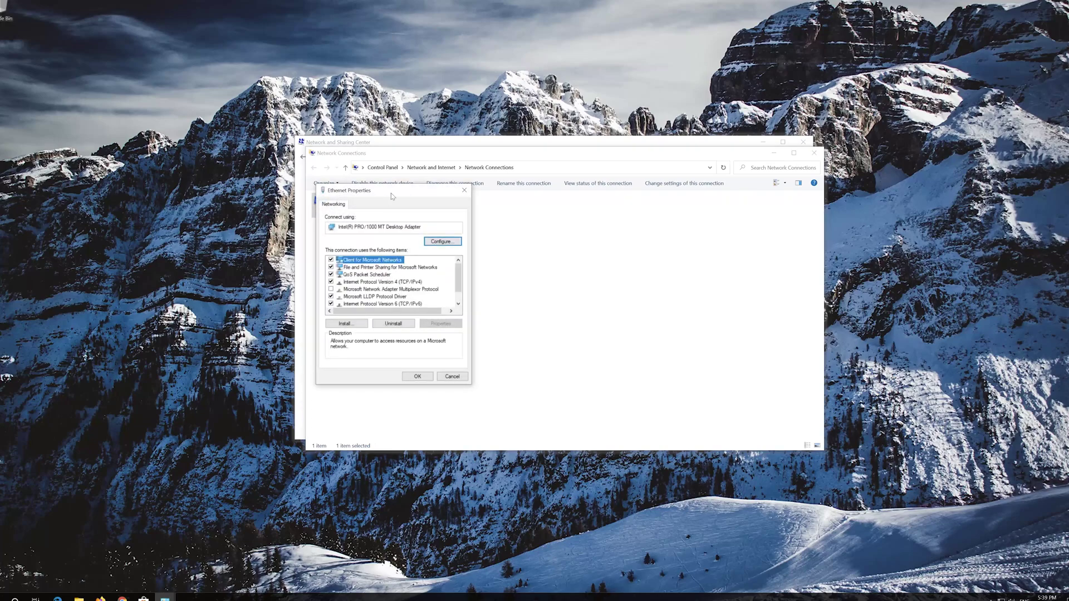
pyautogui.moveTo(394, 196); pyautogui.dragTo(563, 201)
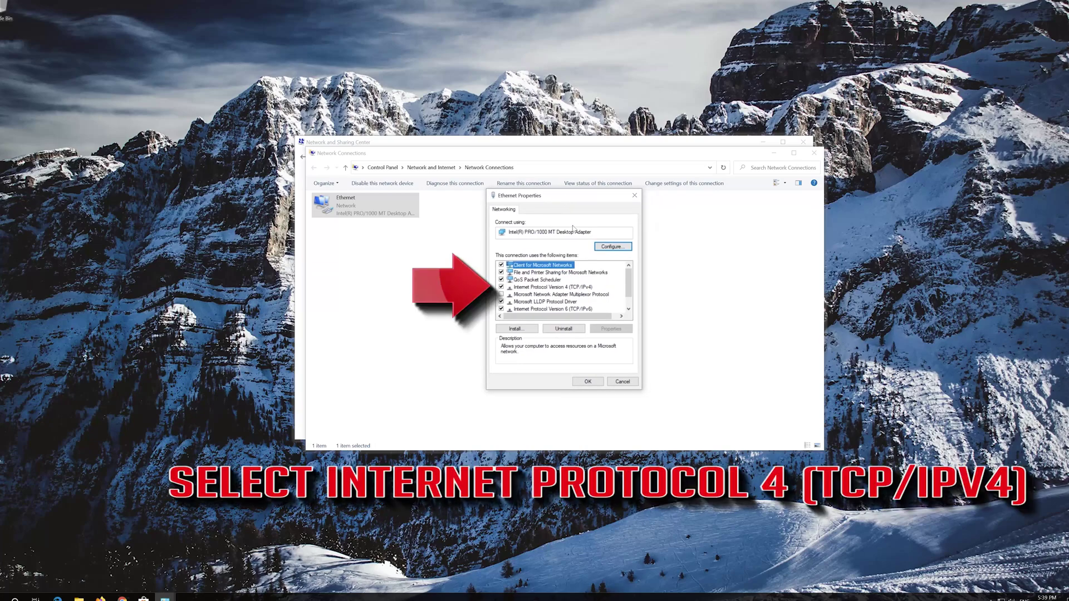
pyautogui.click(556, 287)
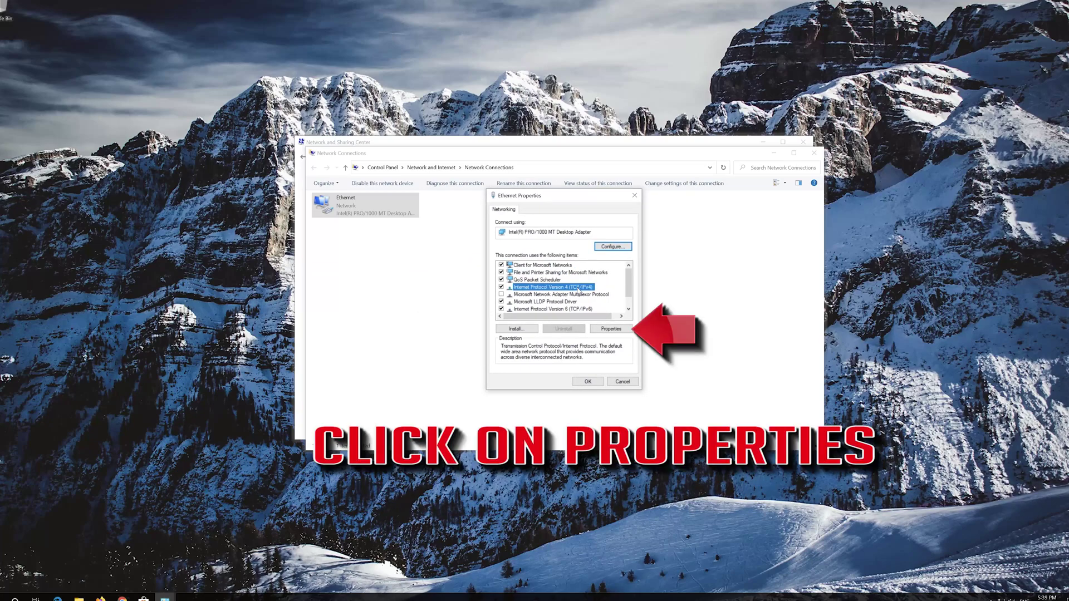
# - Set IPv4 DNS servers to 1.1.1.1 preferred and 1.0.0.1 alternate, then close Ethernet Properties
pyautogui.click(610, 329)
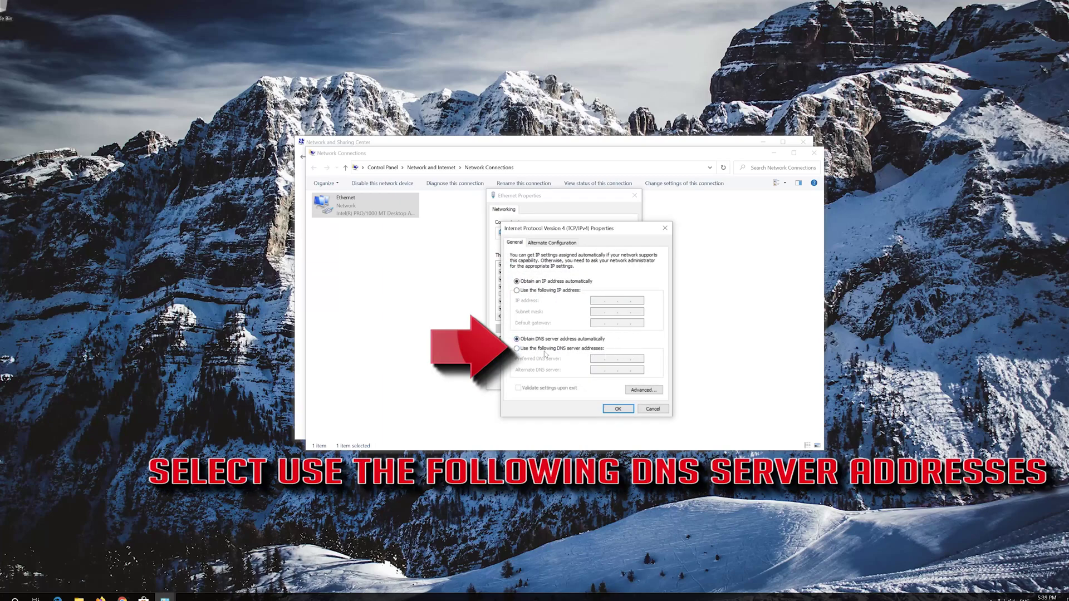
pyautogui.click(517, 348)
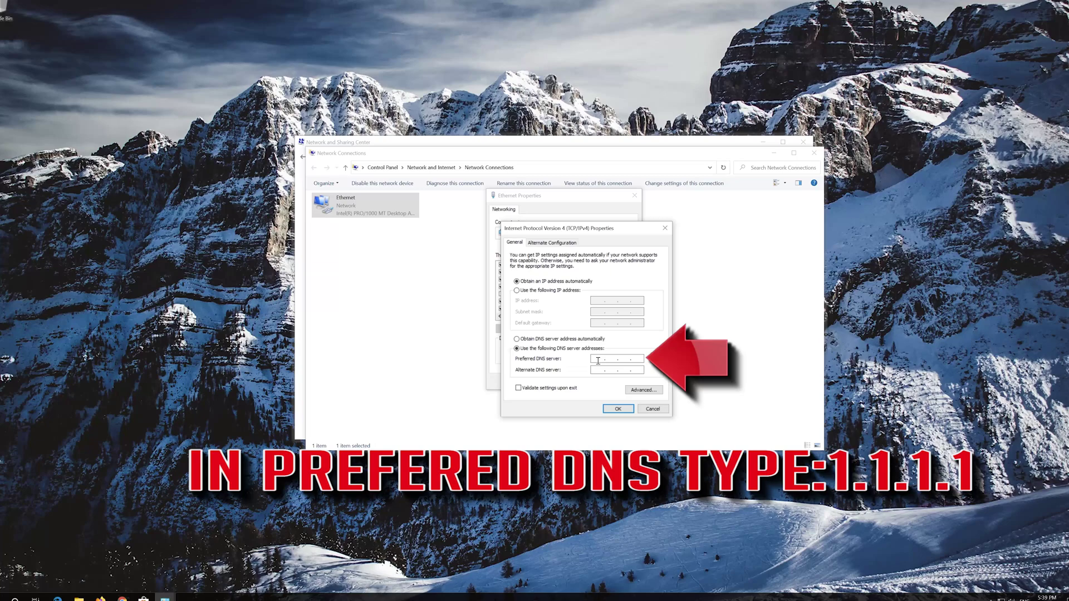
pyautogui.write('1 . 1 . 1 . 1')
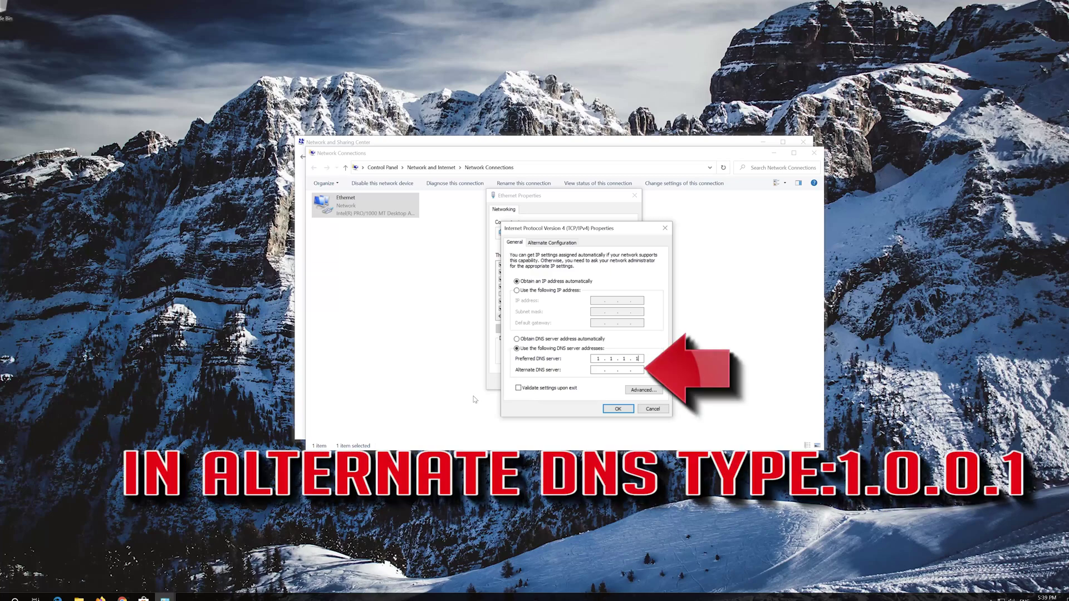
pyautogui.click(596, 369)
pyautogui.write('1.0.0.')
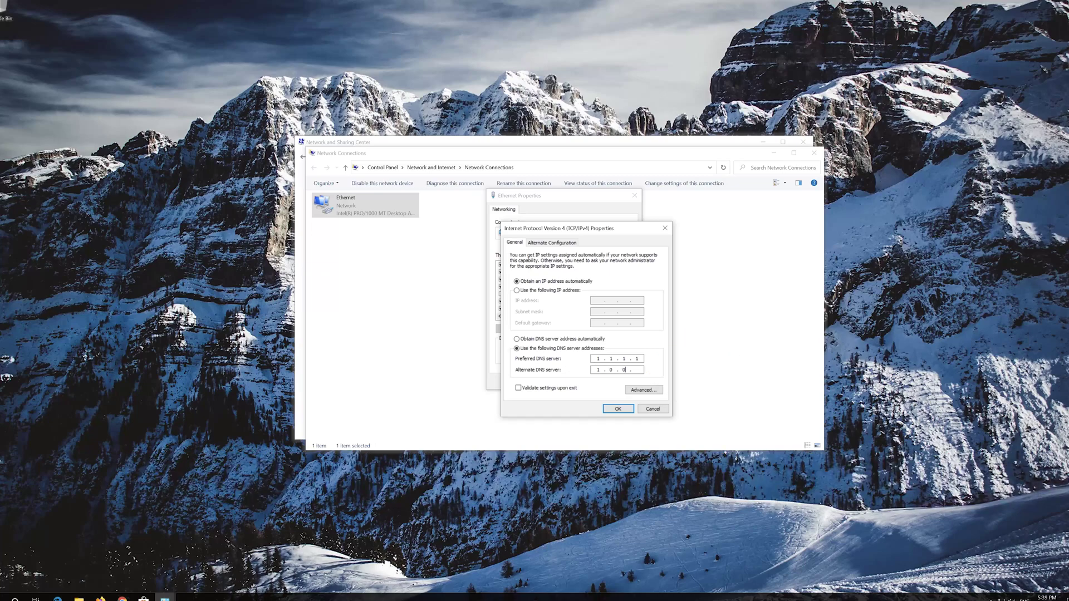
pyautogui.write('1')
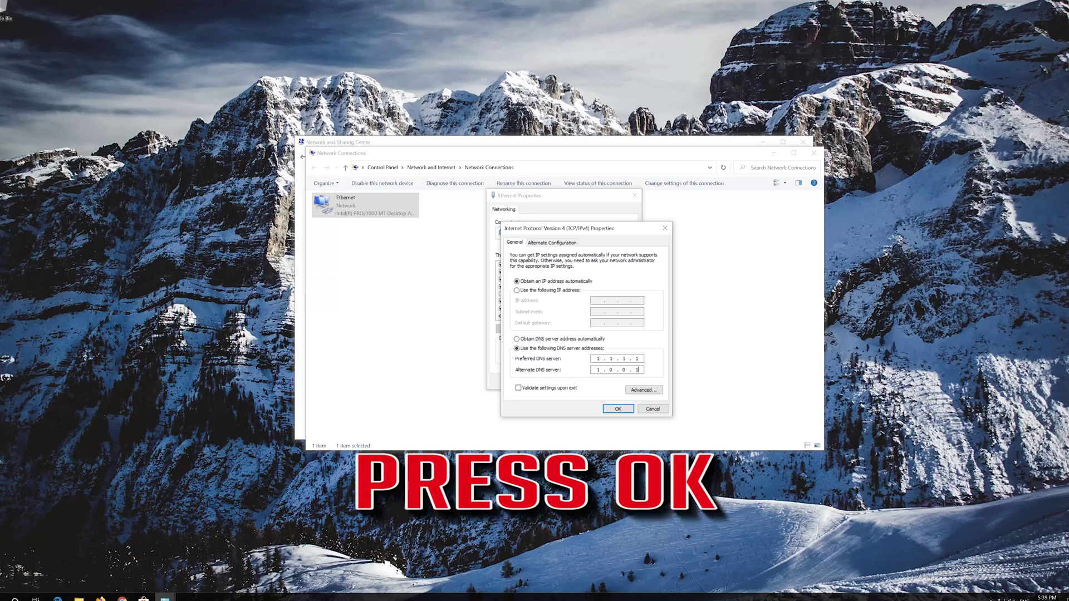
pyautogui.click(630, 412)
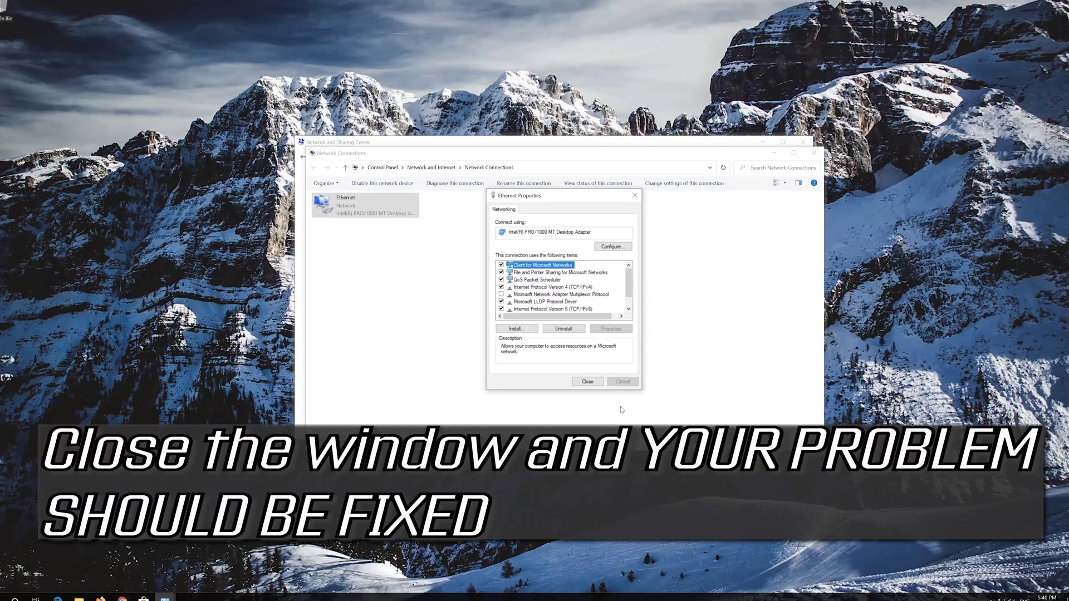
pyautogui.click(588, 384)
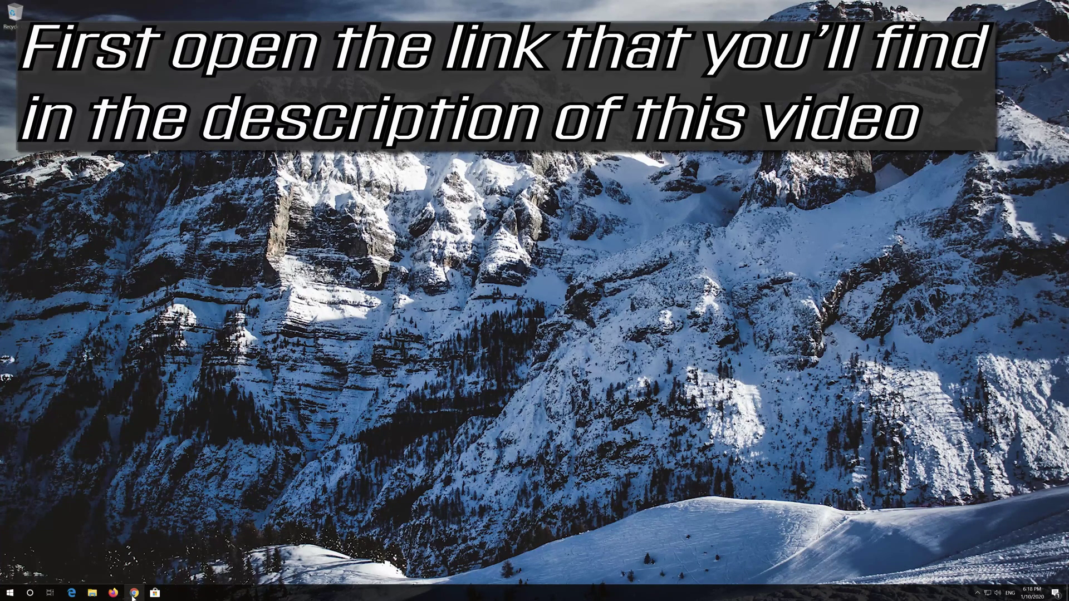
# - Download the Media Creation Tool from Microsoft's Download Windows 10 page in Chrome, then close Chrome
pyautogui.click(134, 594)
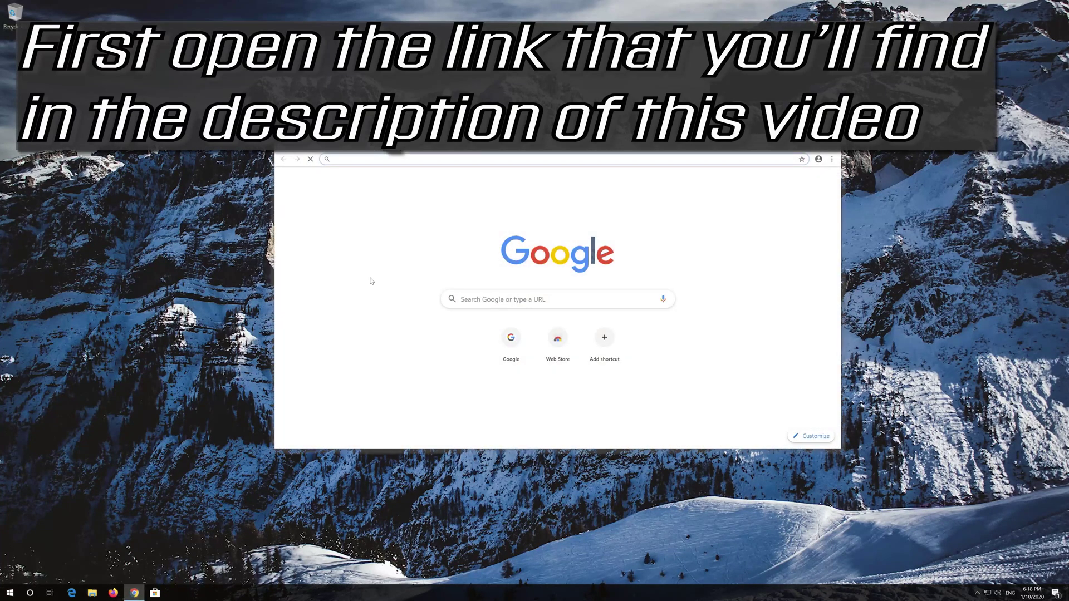
pyautogui.click(452, 159)
pyautogui.write('https://www.microsoft.com/en-us/software-download/windows10')
pyautogui.press('Return')
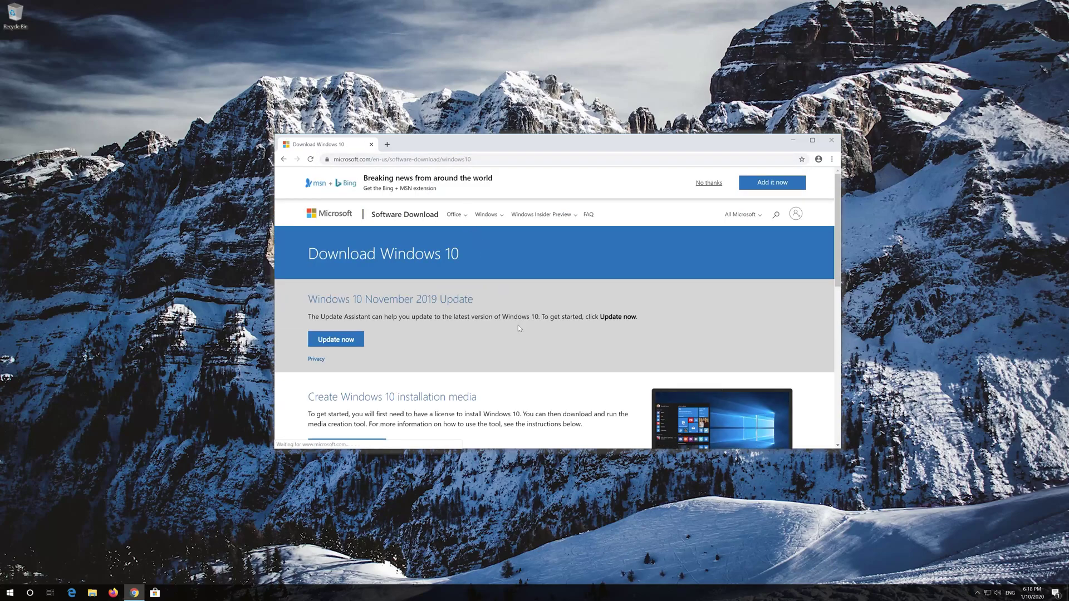
pyautogui.scroll(-1, 517, 325)
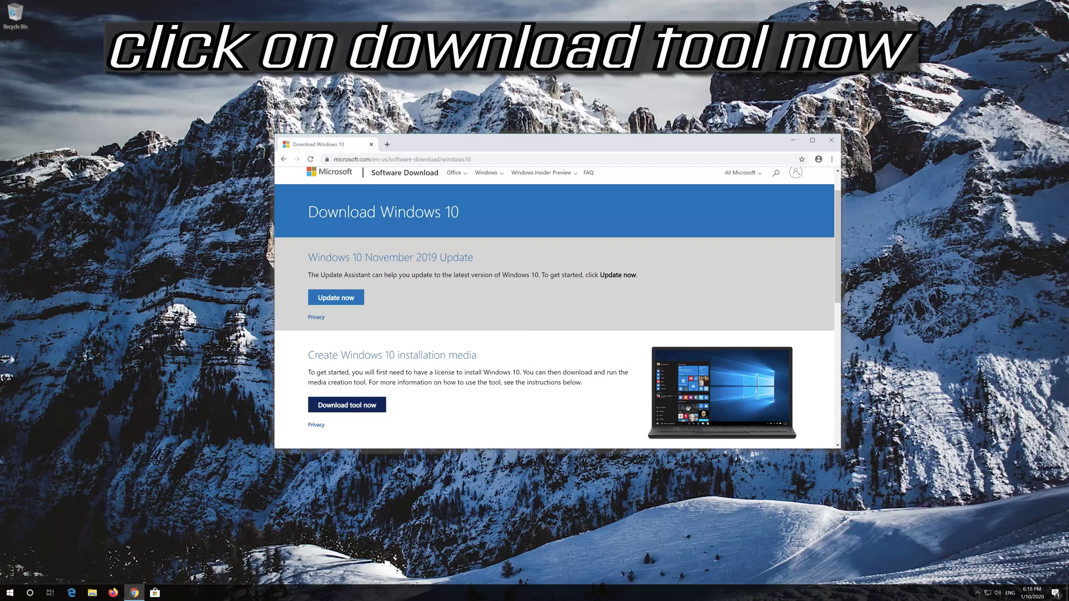
pyautogui.click(367, 405)
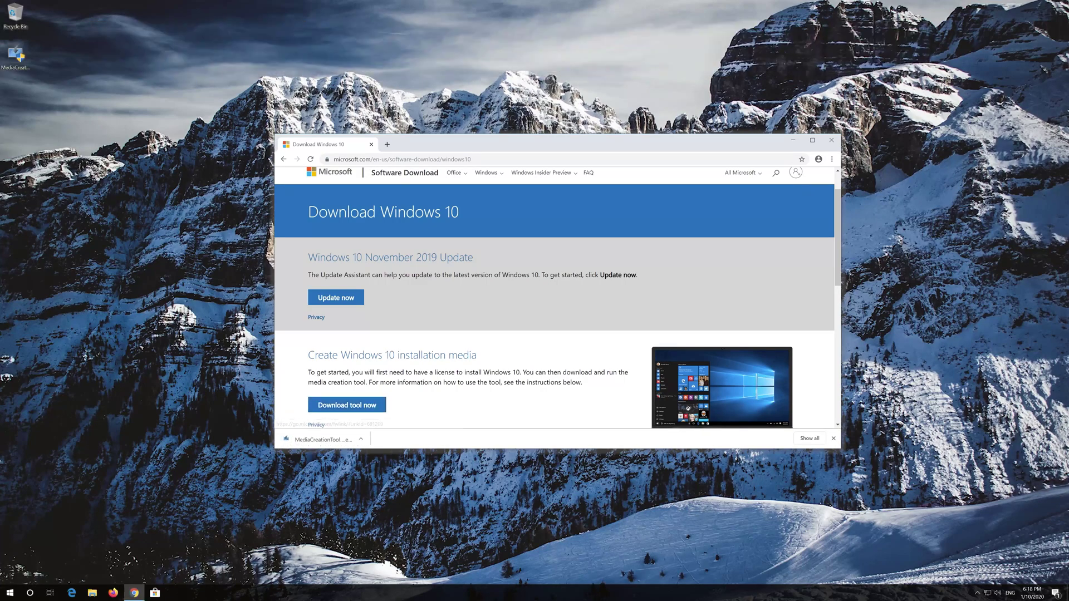
pyautogui.click(832, 141)
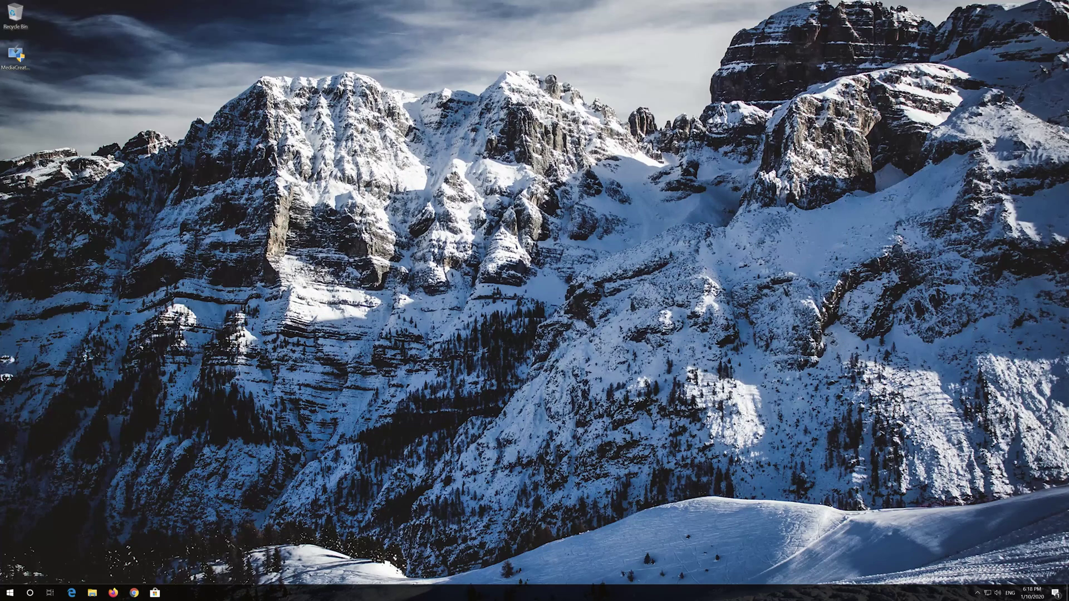
# - Run the Media Creation Tool, accept both license terms, and install Windows 10 Pro via Upgrade this PC now
pyautogui.doubleClick(16, 64)
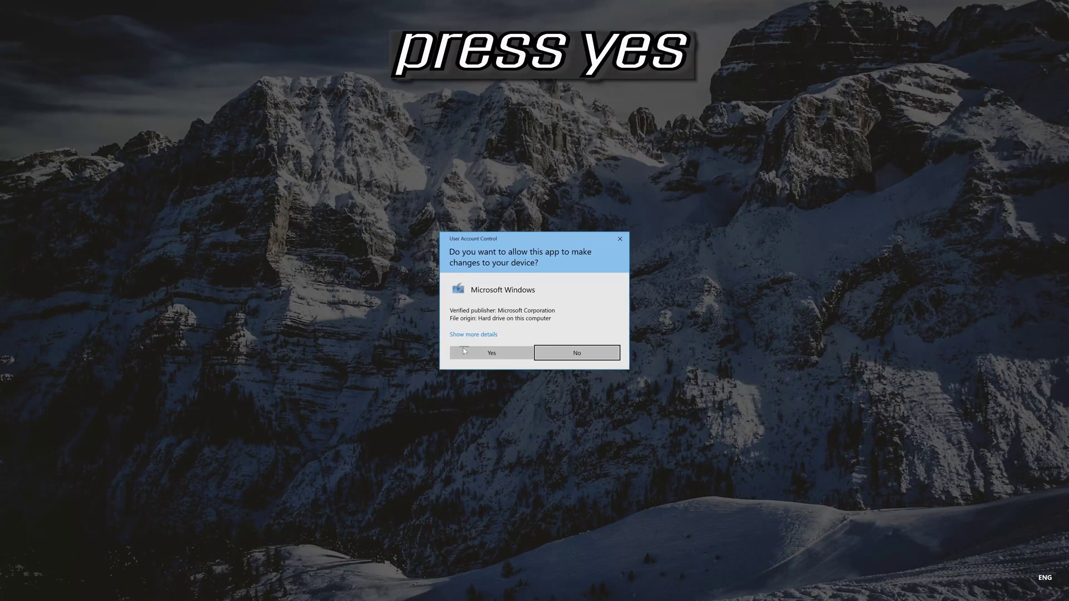
pyautogui.click(464, 350)
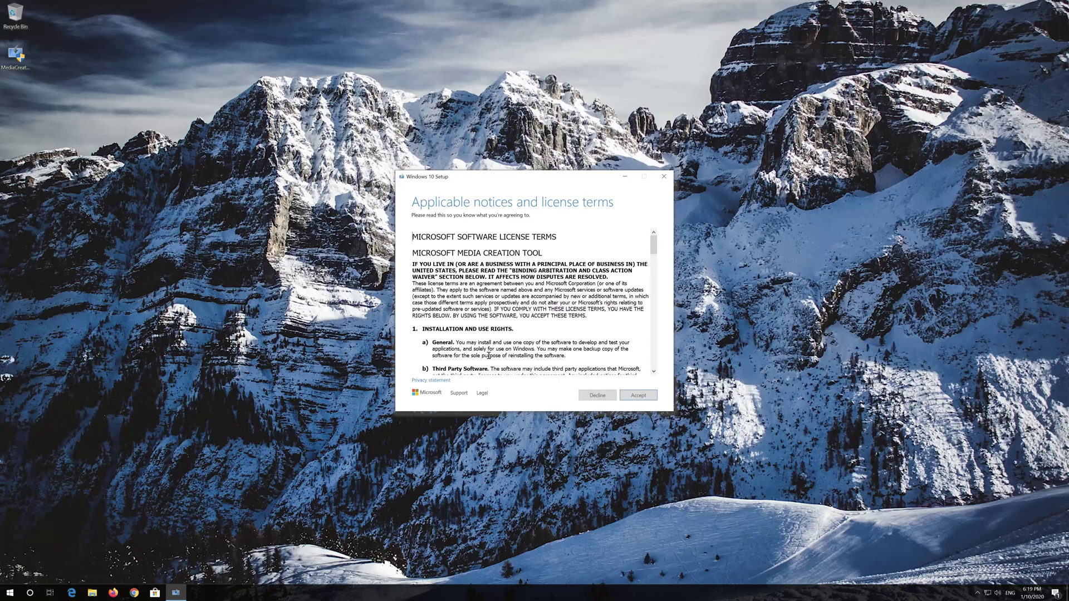
pyautogui.click(652, 395)
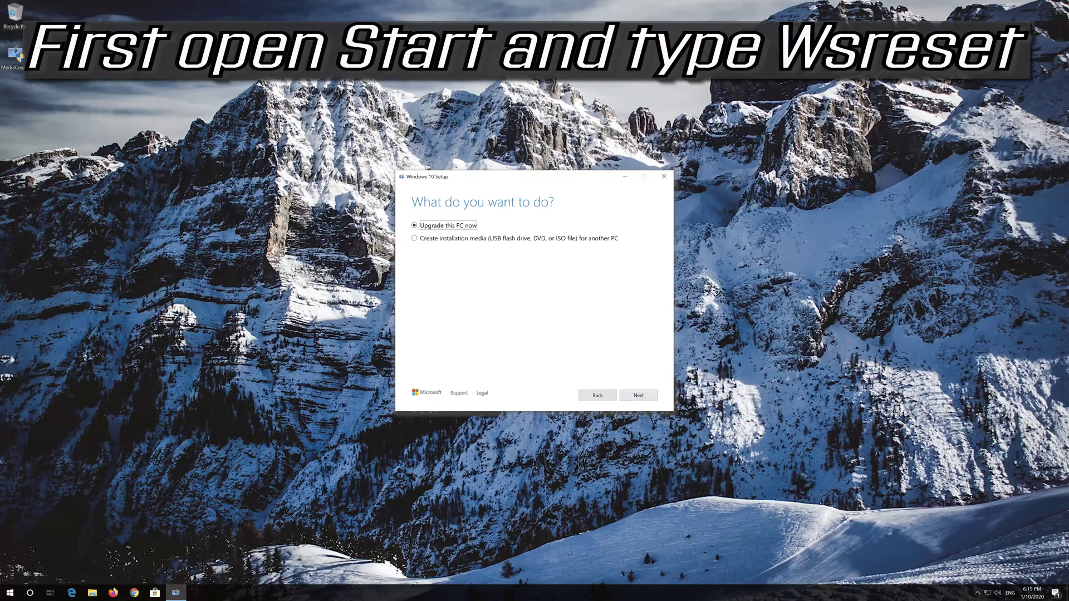
pyautogui.click(635, 397)
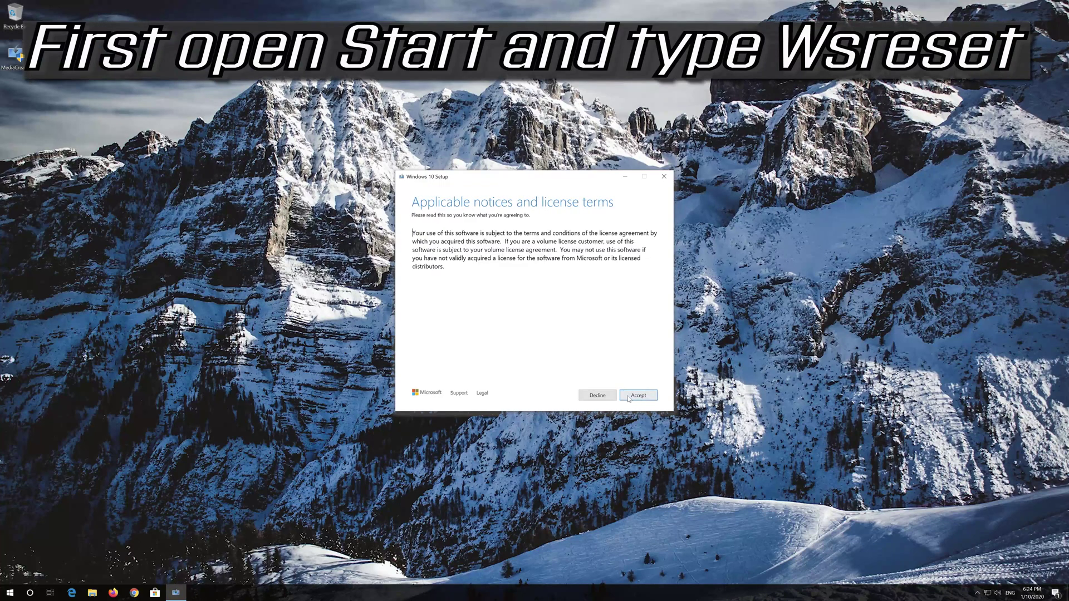
pyautogui.click(639, 396)
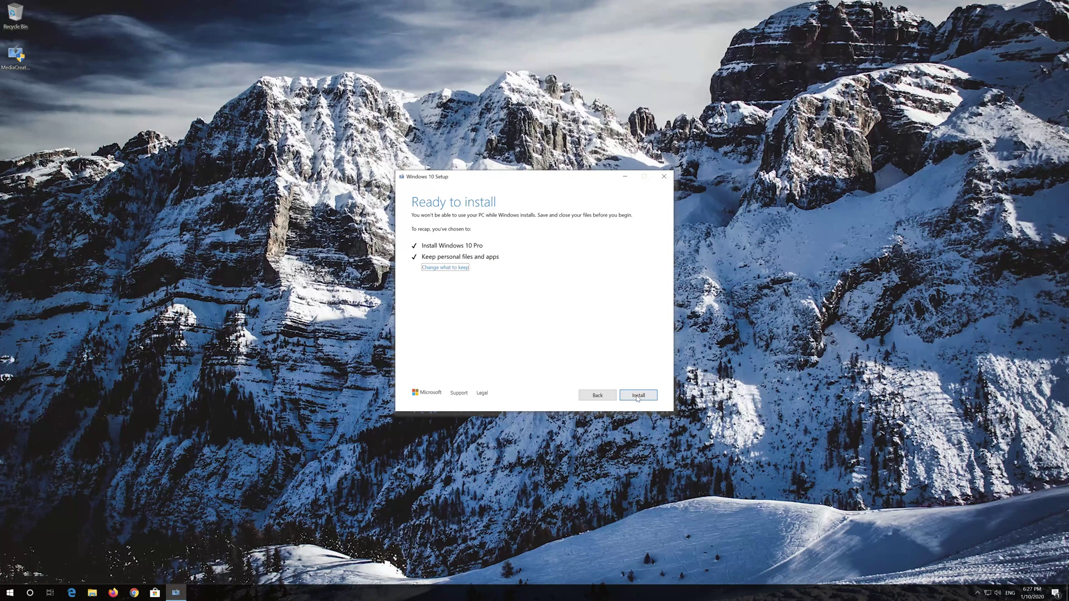
pyautogui.click(638, 396)
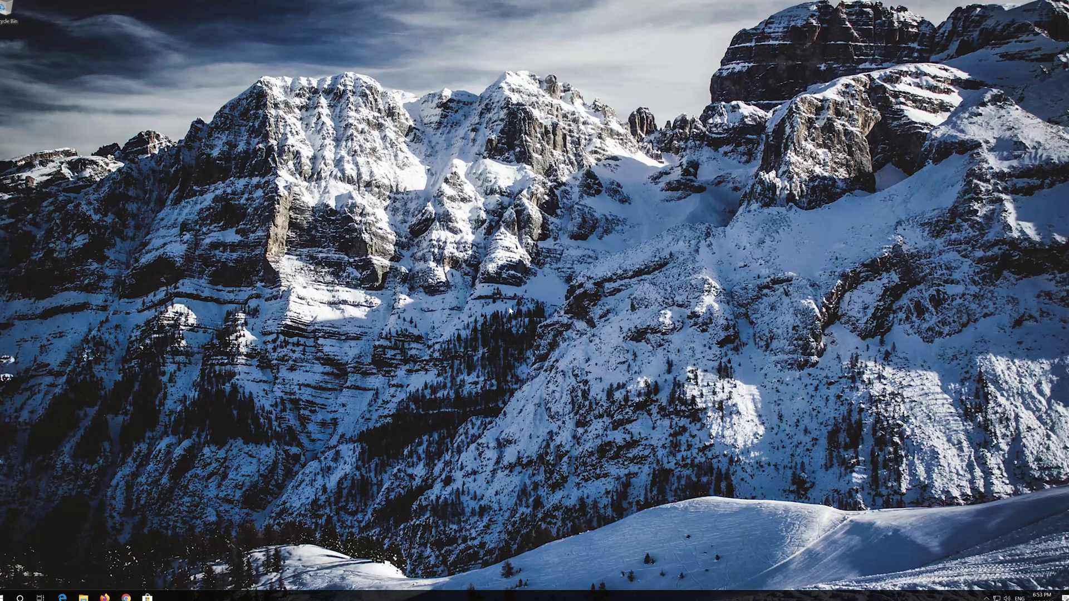
# - Search 'recovery option' to open Recovery settings and restart into Advanced startup
pyautogui.press('super')
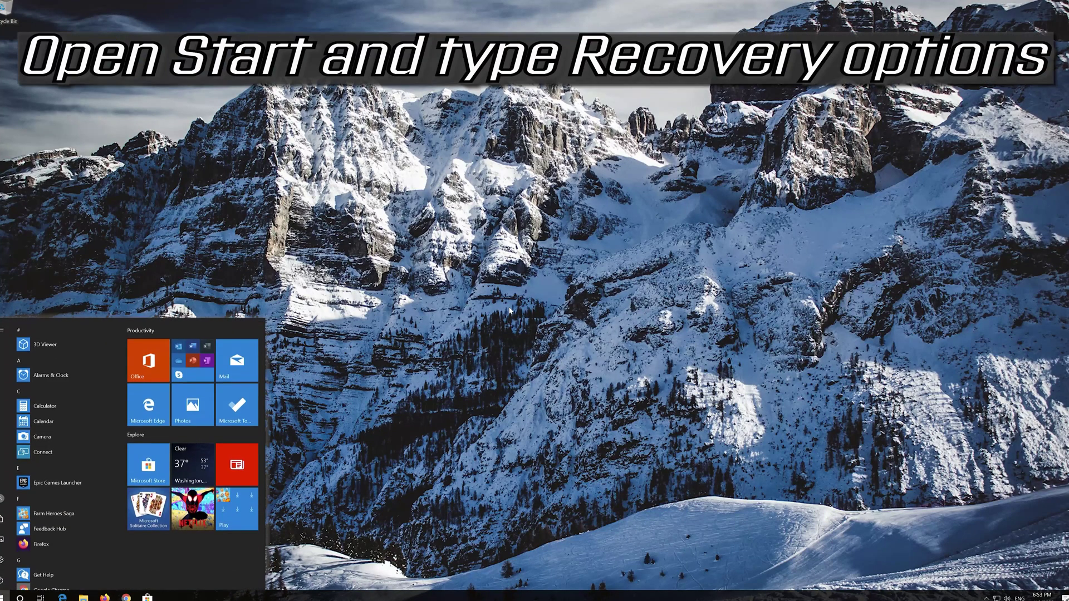
pyautogui.write('reco')
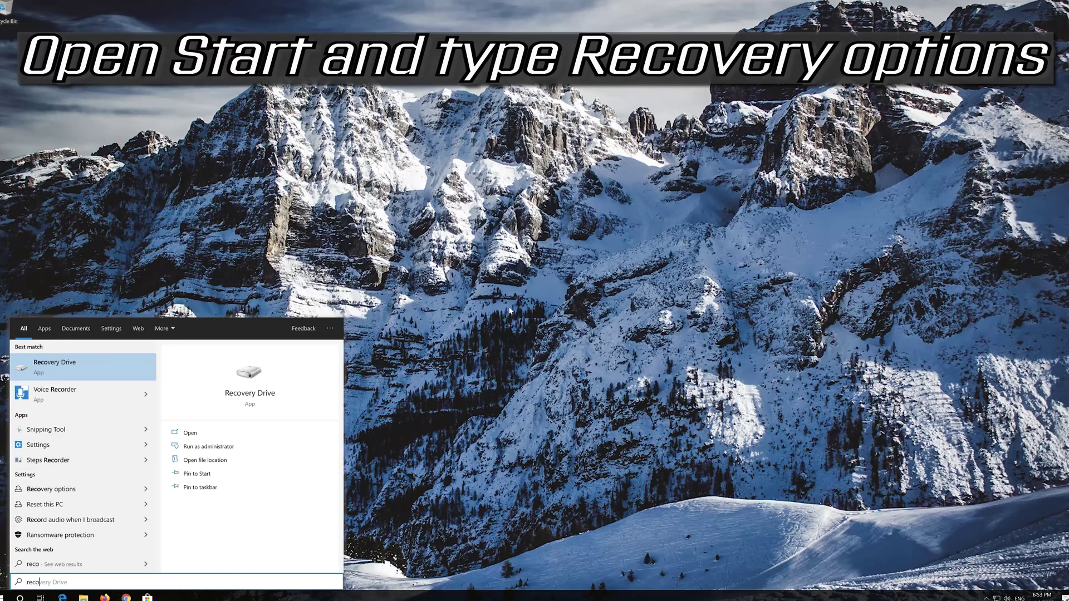
pyautogui.write('very option')
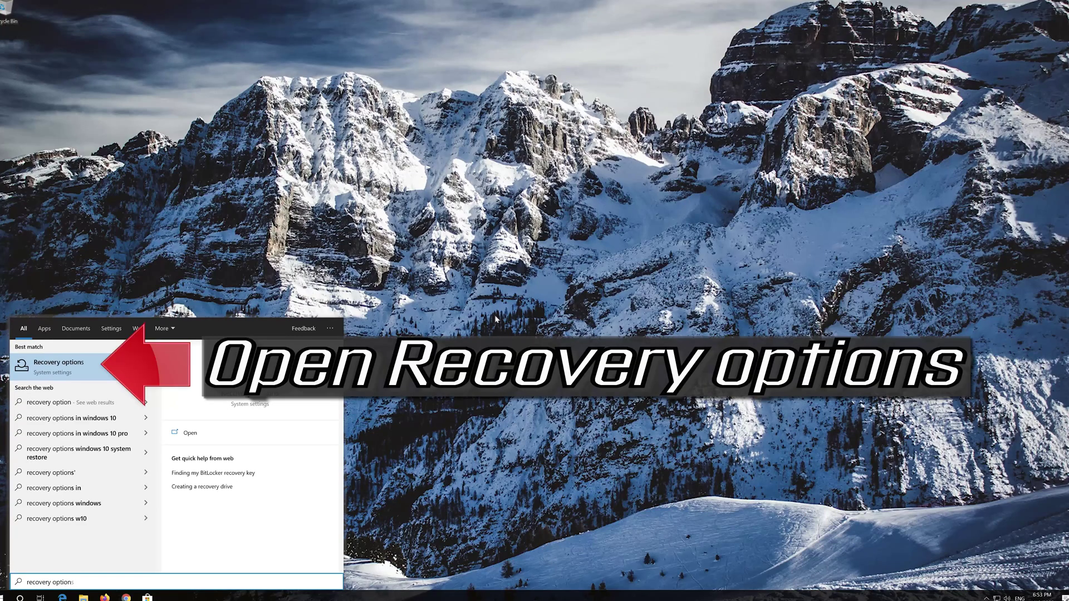
pyautogui.click(83, 369)
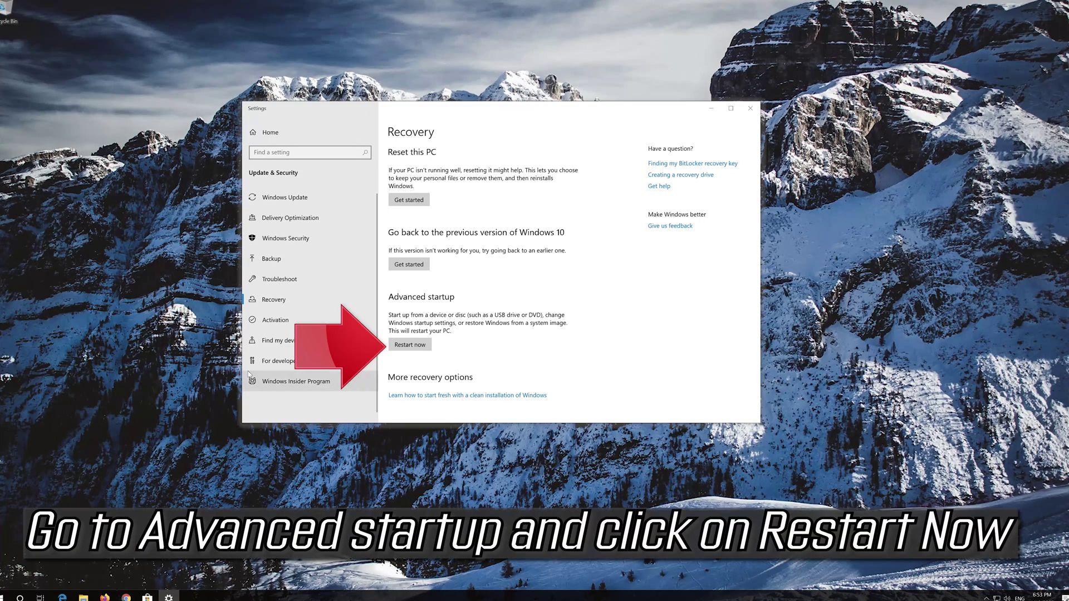
pyautogui.click(418, 348)
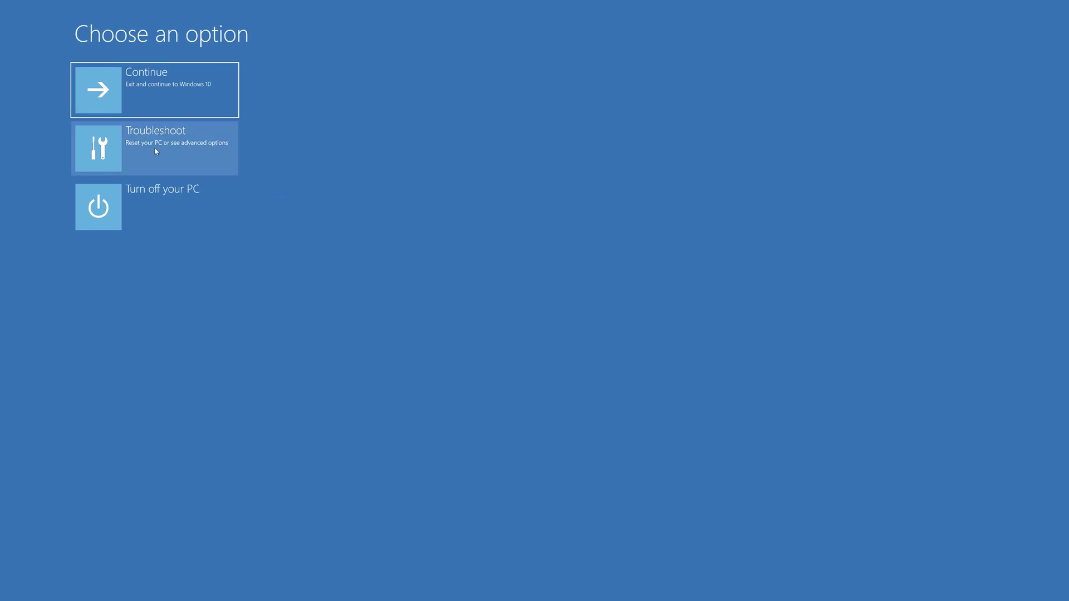
# - Launch System Restore from Troubleshoot > Advanced options and choose the account to continue with
pyautogui.click(173, 153)
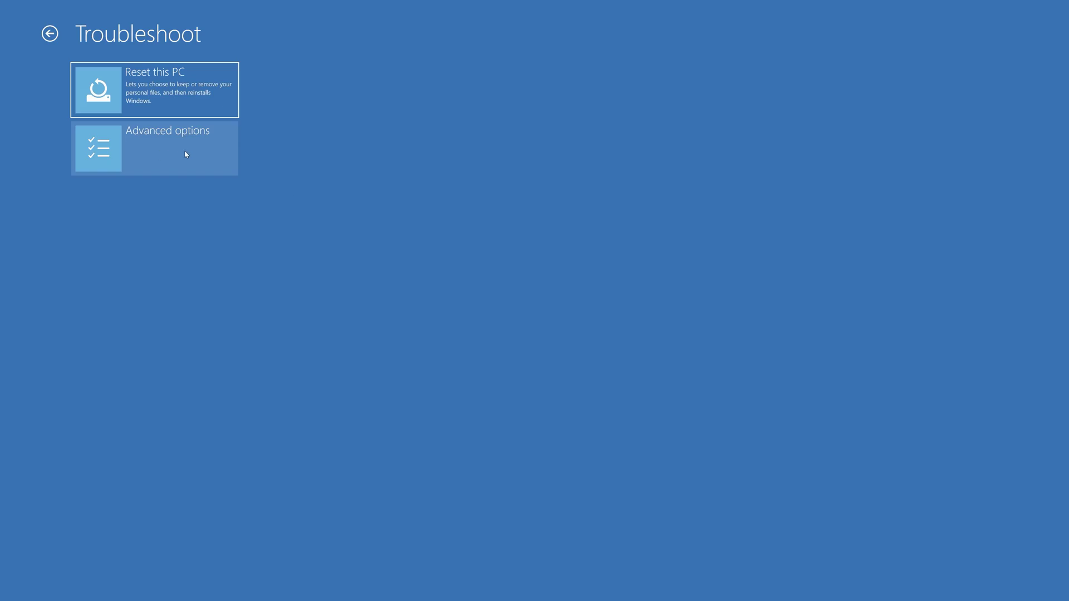
pyautogui.click(171, 155)
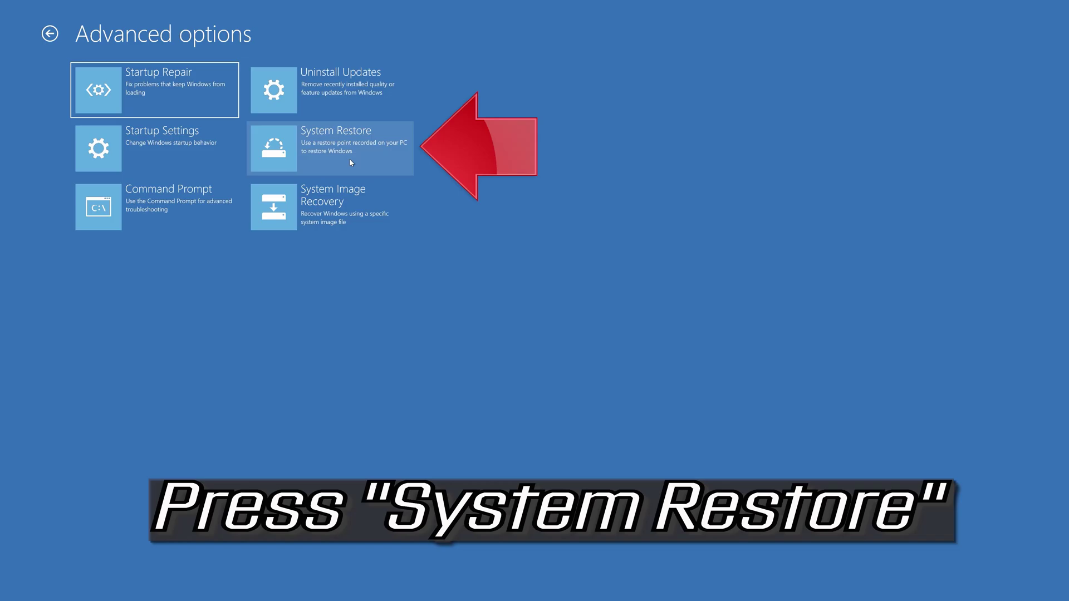
pyautogui.click(351, 163)
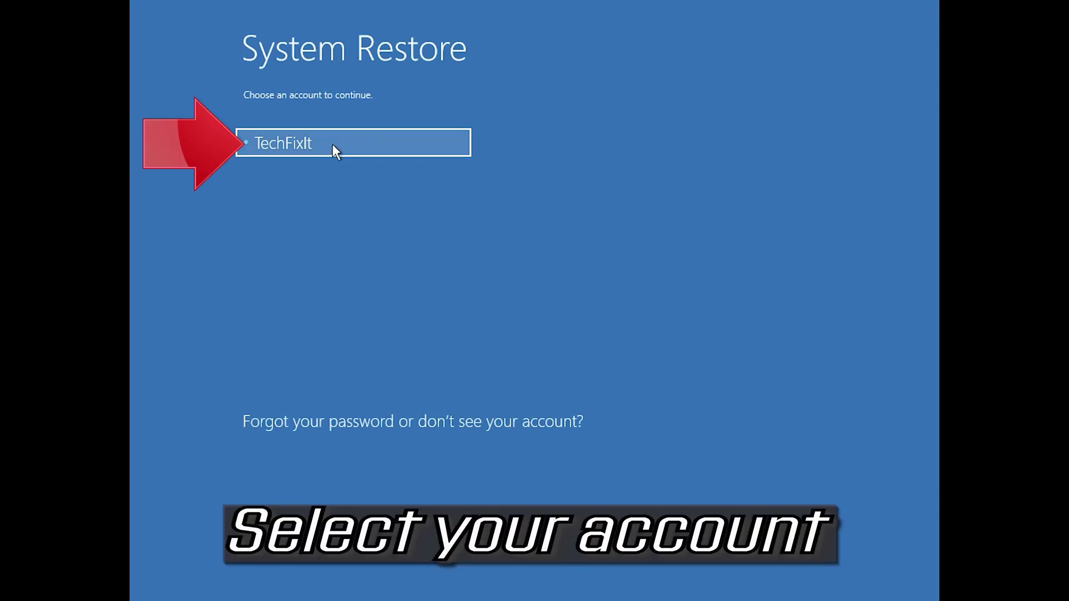
pyautogui.click(363, 140)
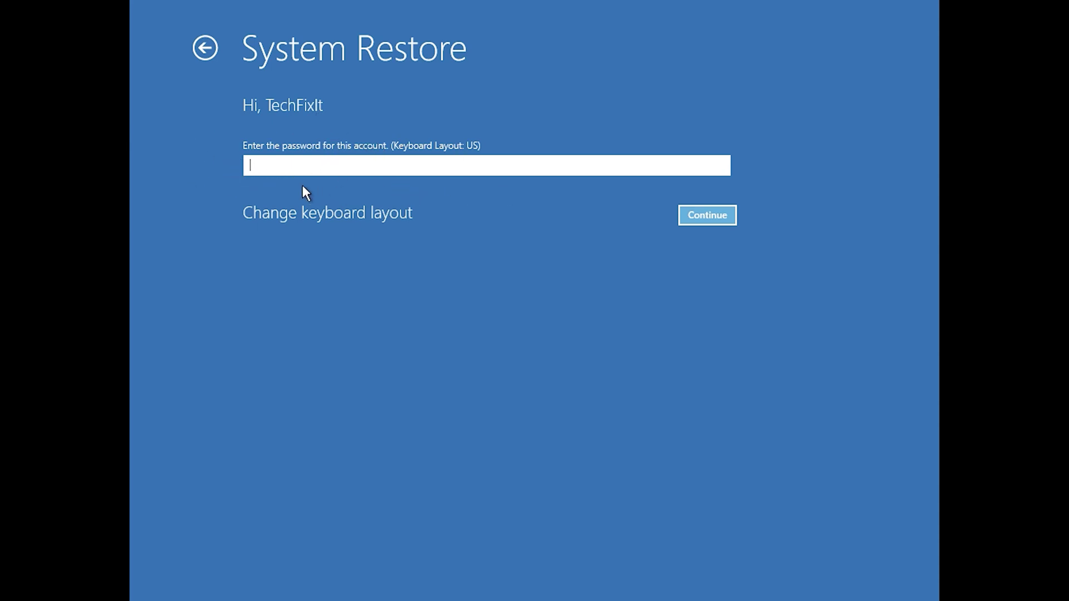
# - Confirm the account password, then select the 1/10/2020 12:21:42 AM restore point and proceed
pyautogui.click(695, 215)
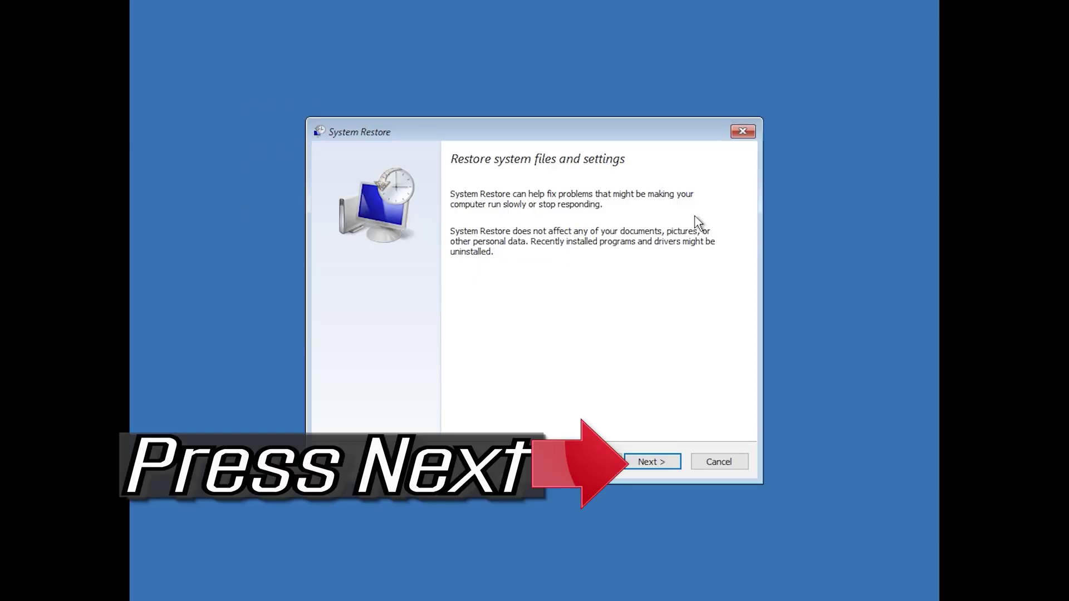
pyautogui.click(655, 463)
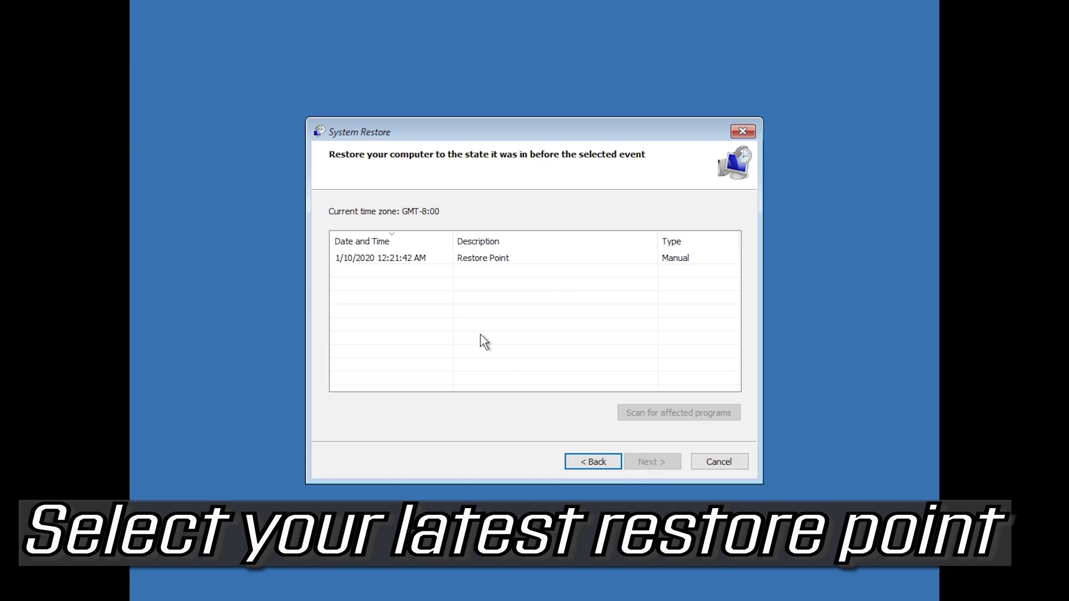
pyautogui.click(382, 259)
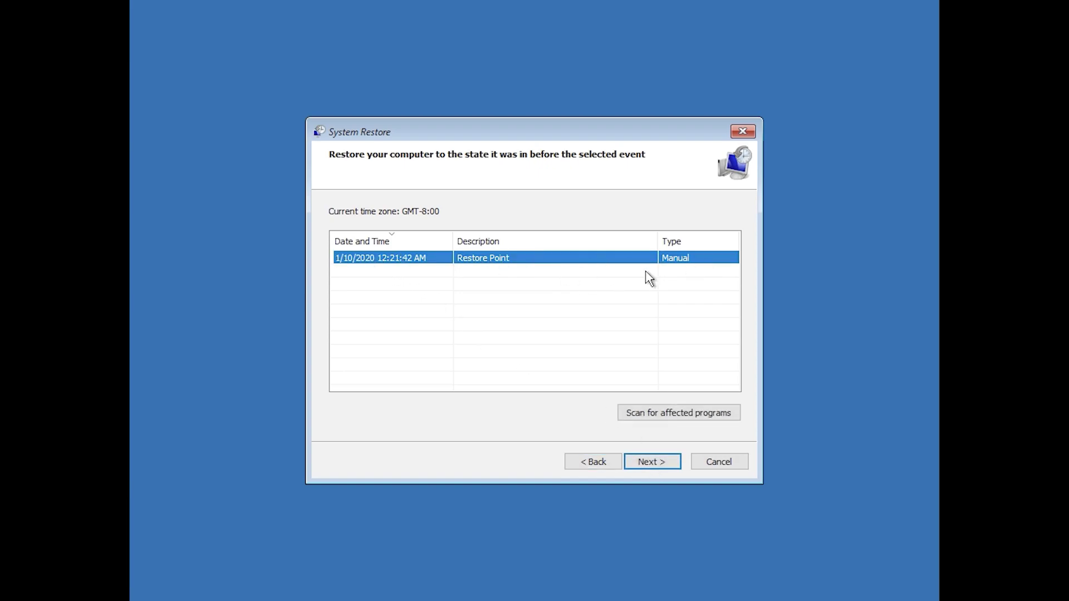
pyautogui.click(657, 468)
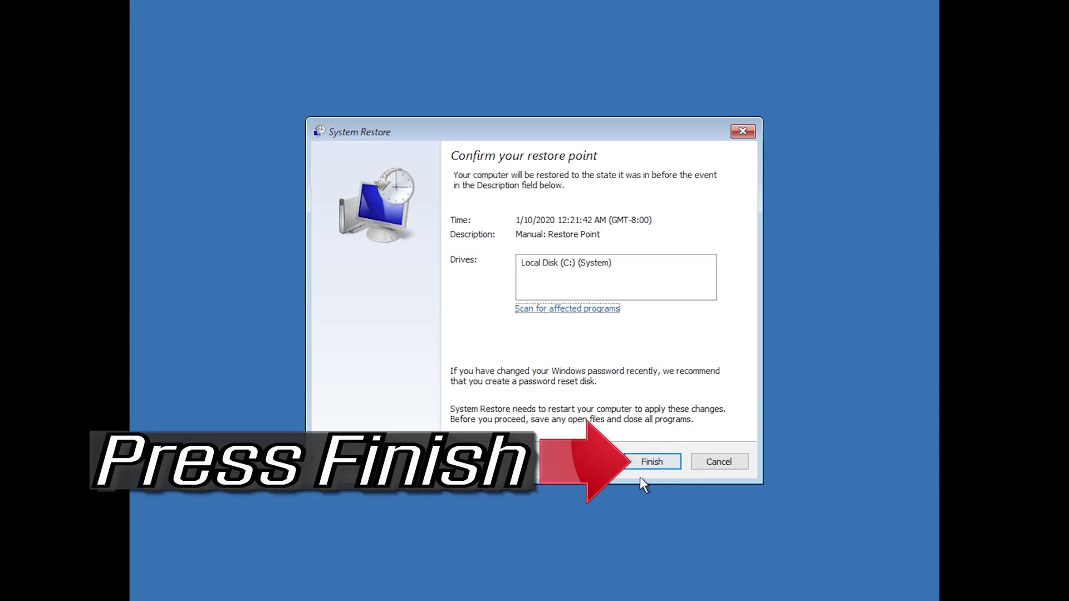
# - Finish and confirm the restore, then restart the computer once it completes
pyautogui.click(654, 468)
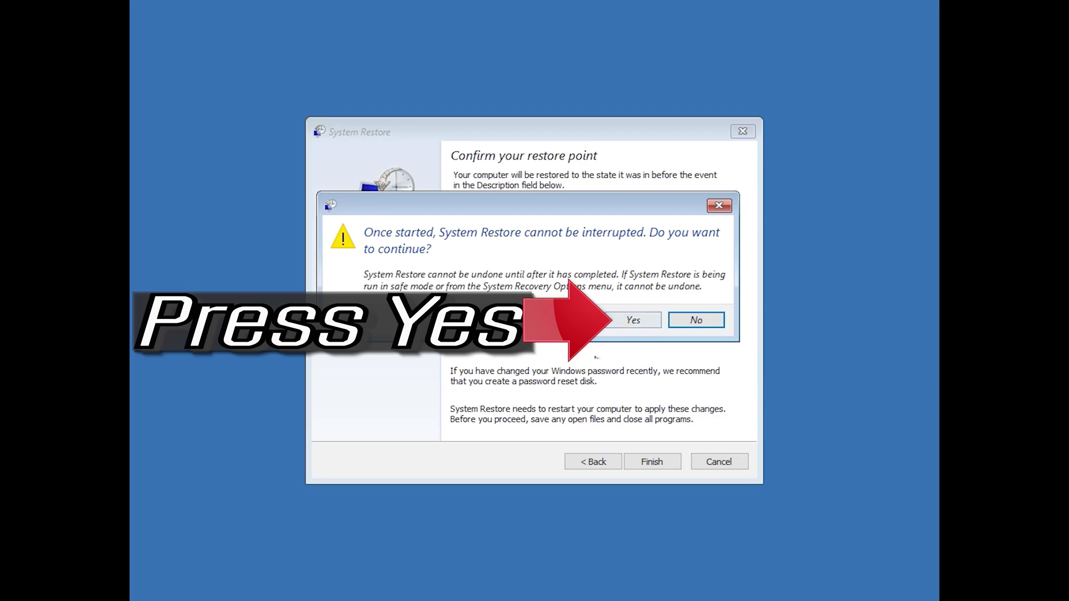
pyautogui.click(633, 321)
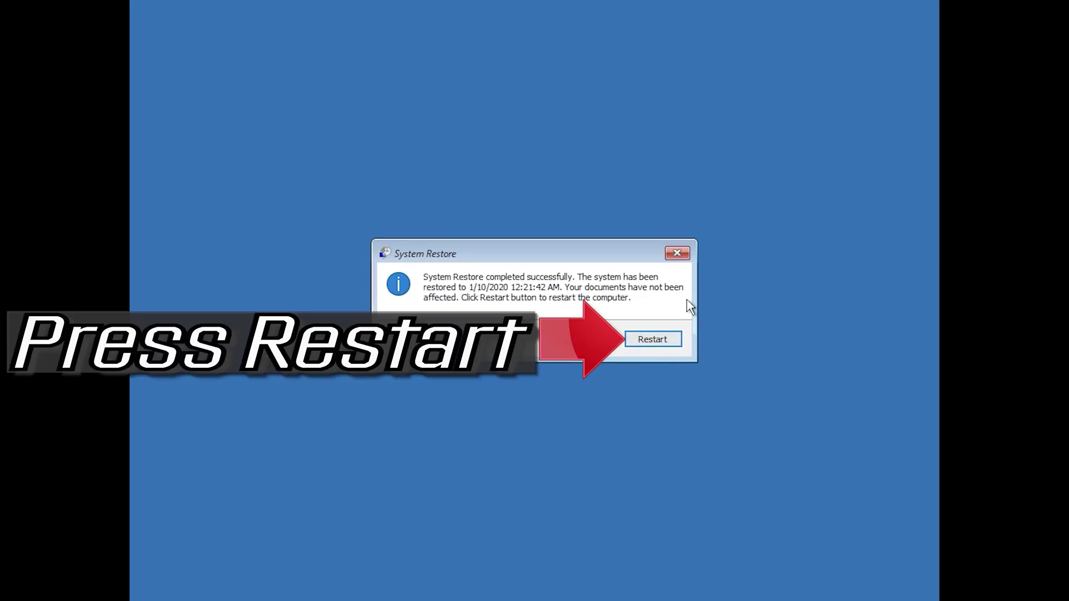
pyautogui.click(643, 343)
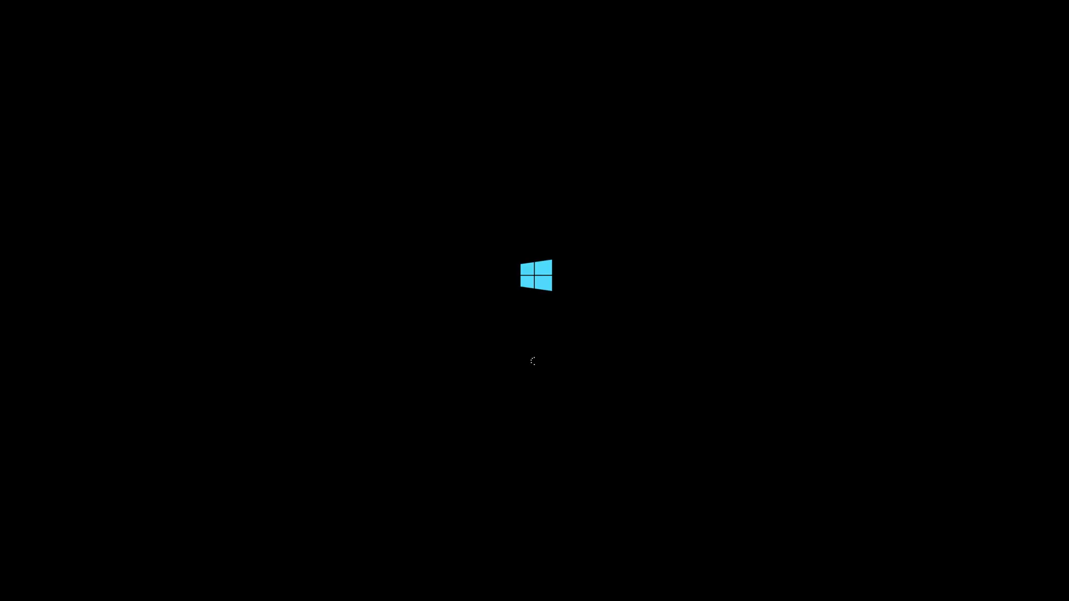